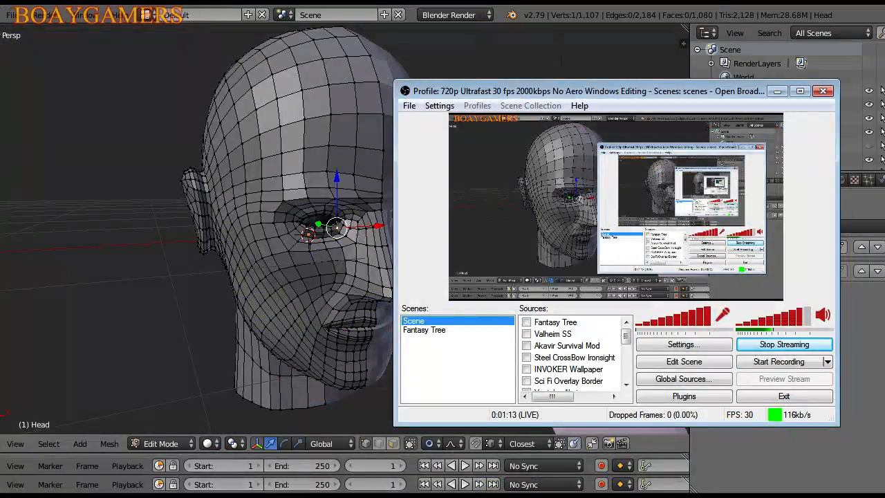
Step: Disable the preview in Open Broadcaster Software and minimize its window
{"action": "right_click", "coordinate": [581, 189]}
{"action": "mouse_move", "coordinate": [617, 235]}
{"action": "left_click", "coordinate": [785, 270]}
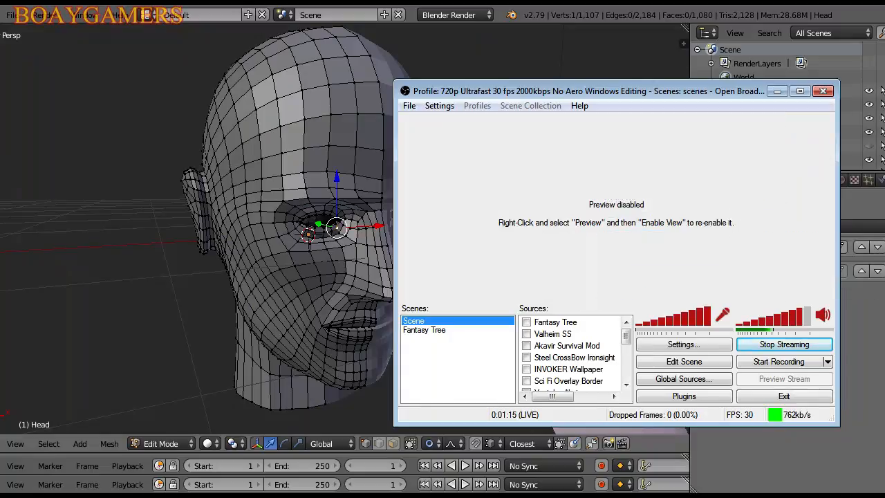
{"action": "left_click", "coordinate": [779, 93]}
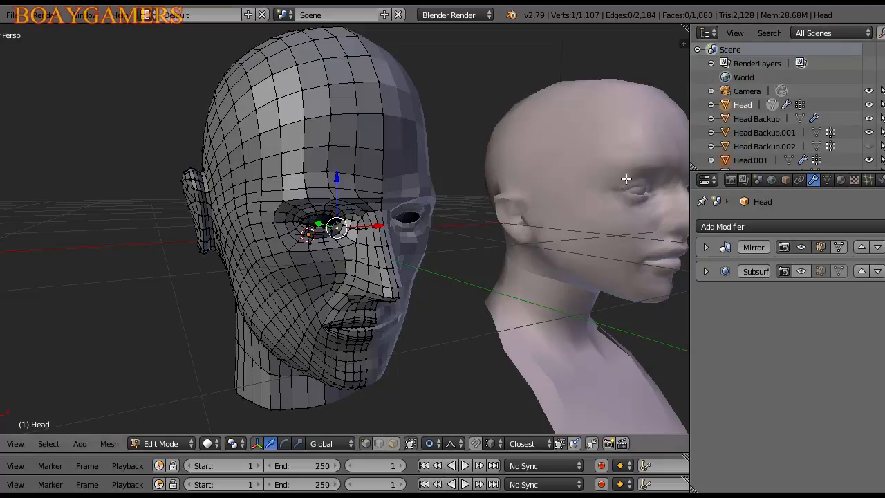
Step: Inspect the Head mesh in Blender from the front and from slightly above and below, focusing on the eyes and nose
{"action": "middle_click_drag", "start_coordinate": [628, 182], "coordinate": [553, 194]}
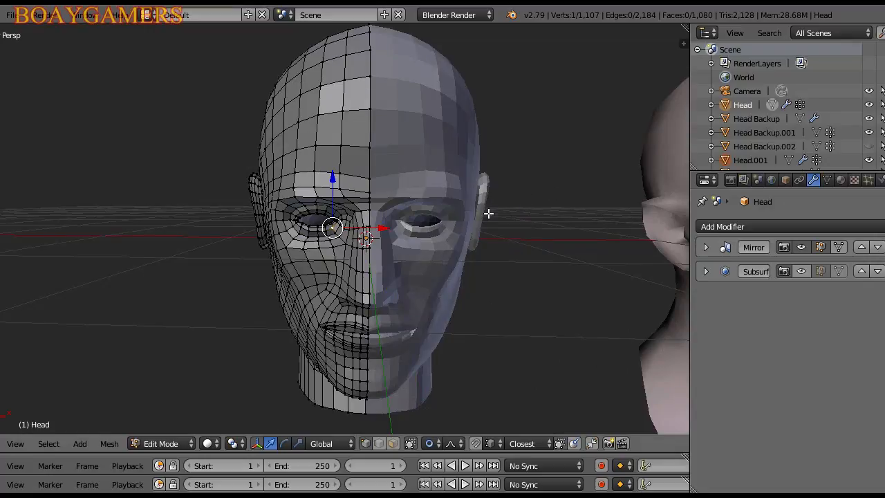
{"action": "middle_click_drag", "start_coordinate": [480, 253], "coordinate": [421, 205]}
{"action": "scroll", "coordinate": [422, 208], "scroll_direction": "down", "scroll_amount": 1}
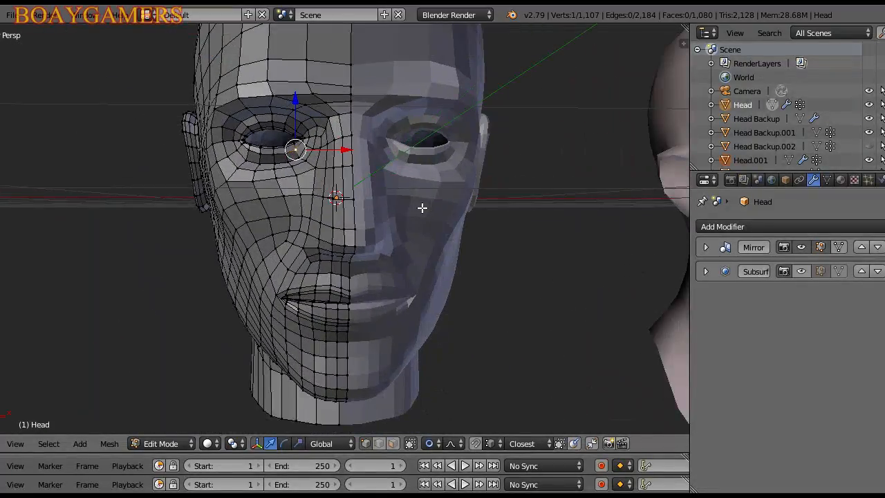
{"action": "middle_click_drag", "start_coordinate": [404, 221], "coordinate": [437, 279]}
{"action": "scroll", "coordinate": [488, 248], "scroll_direction": "down", "scroll_amount": 2}
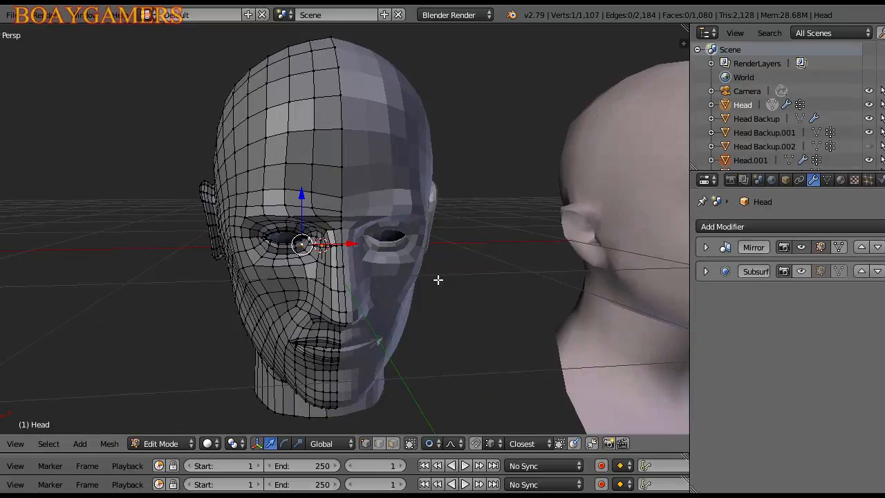
{"action": "scroll", "coordinate": [438, 279], "scroll_direction": "up", "scroll_amount": 4}
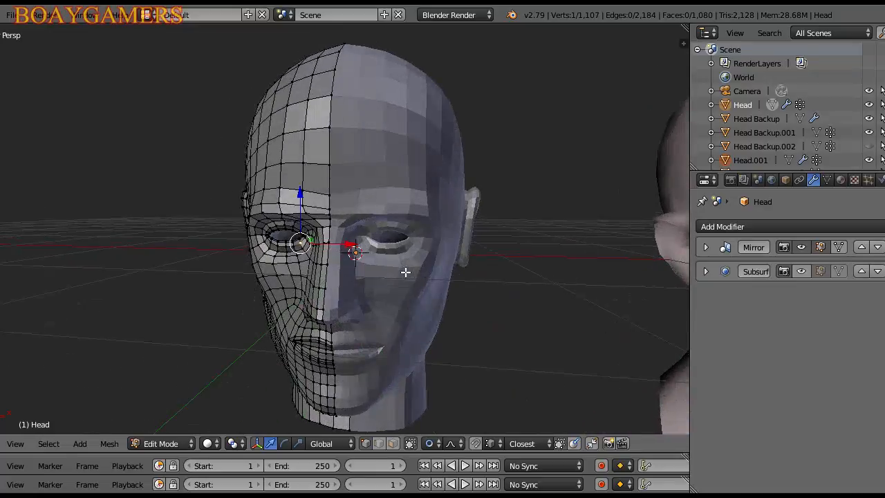
{"action": "mouse_move", "coordinate": [418, 271]}
{"action": "middle_mouse_down"}
{"action": "mouse_move", "coordinate": [452, 269]}
{"action": "mouse_move", "coordinate": [415, 263]}
{"action": "middle_mouse_up"}
{"action": "scroll", "coordinate": [453, 269], "scroll_direction": "down", "scroll_amount": 3}
{"action": "scroll", "coordinate": [407, 261], "scroll_direction": "up", "scroll_amount": 4}
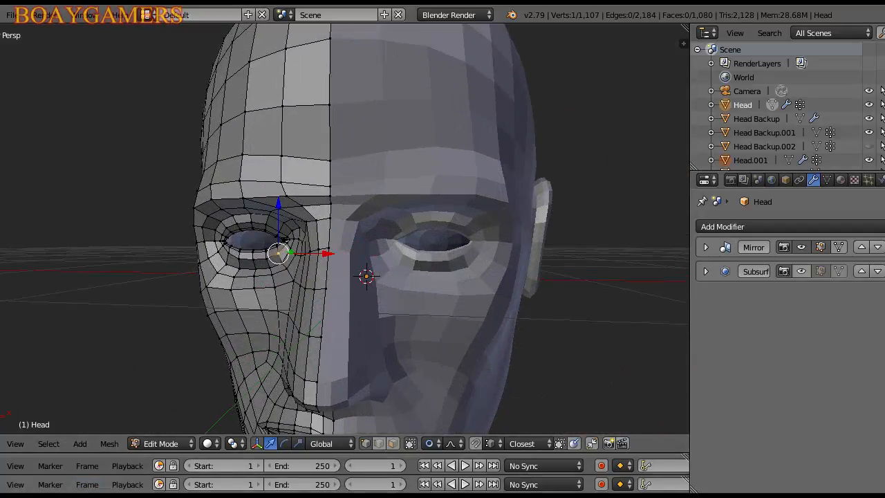
Step: In Windows Media Player, play "Sonic Mania OST - Super Sonic Theme (Loud)" from the SONIC playlist and minimize the player
{"action": "left_click", "coordinate": [80, 495]}
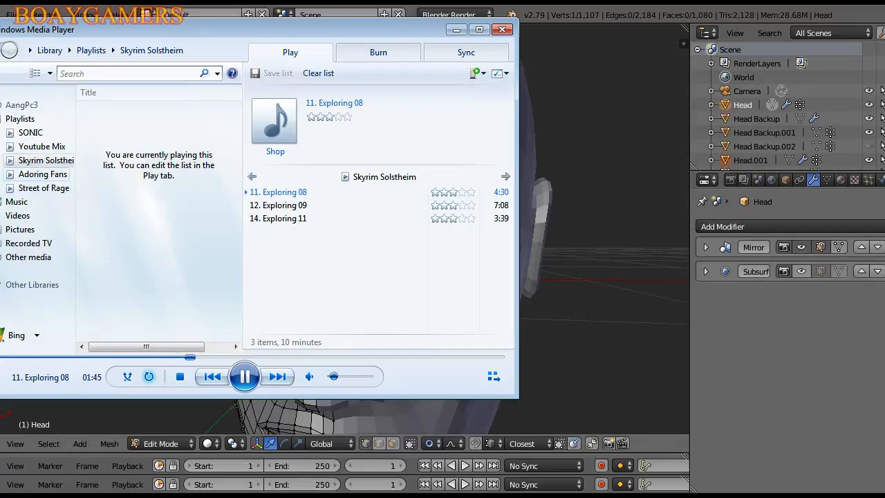
{"action": "left_click", "coordinate": [31, 132]}
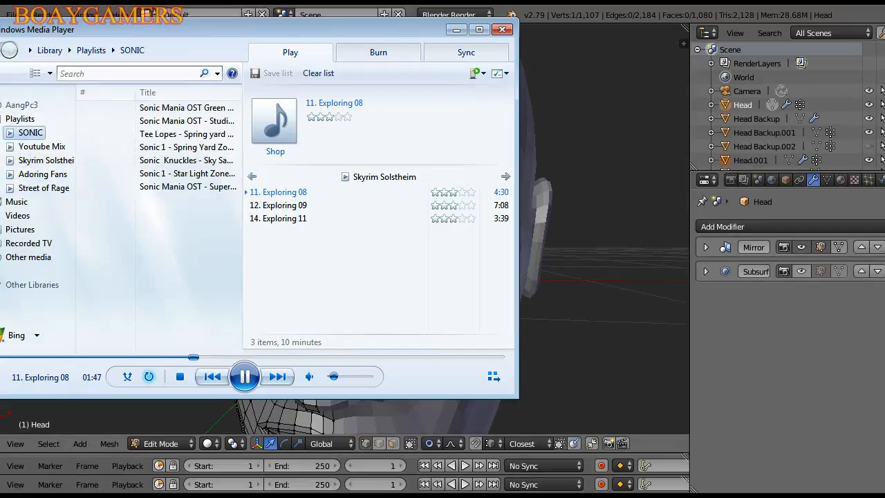
{"action": "double_click", "coordinate": [187, 187]}
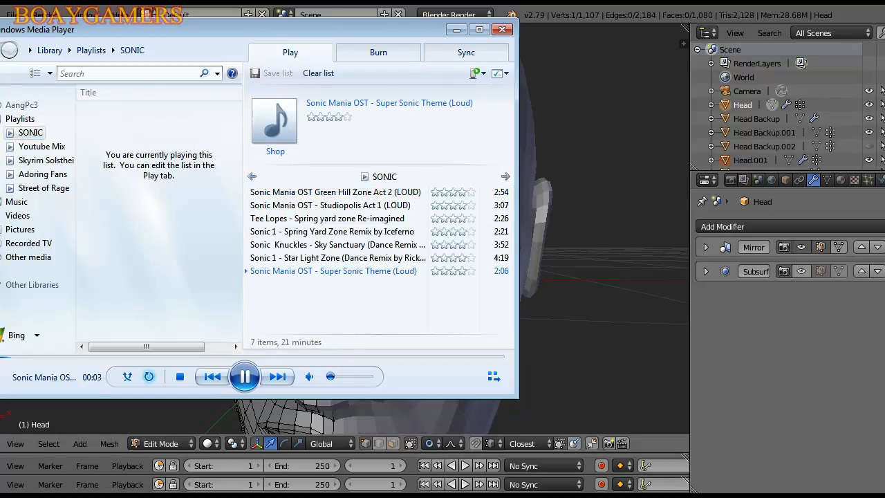
{"action": "left_click", "coordinate": [456, 29]}
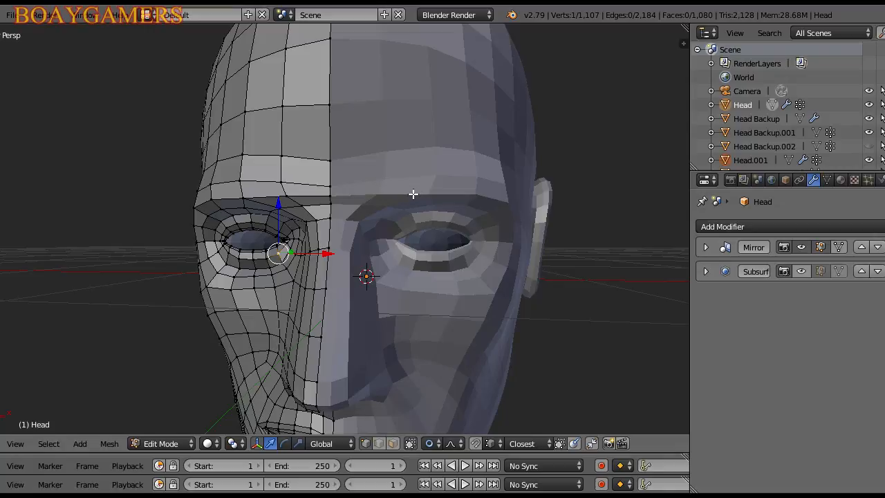
Step: Examine the face topology around the eyes, nose and mouth from several angles, comparing it with the smooth reference head
{"action": "scroll", "coordinate": [372, 240], "scroll_direction": "down", "scroll_amount": 1}
{"action": "middle_click_drag", "start_coordinate": [371, 241], "coordinate": [399, 257]}
{"action": "scroll", "coordinate": [400, 257], "scroll_direction": "down", "scroll_amount": 1}
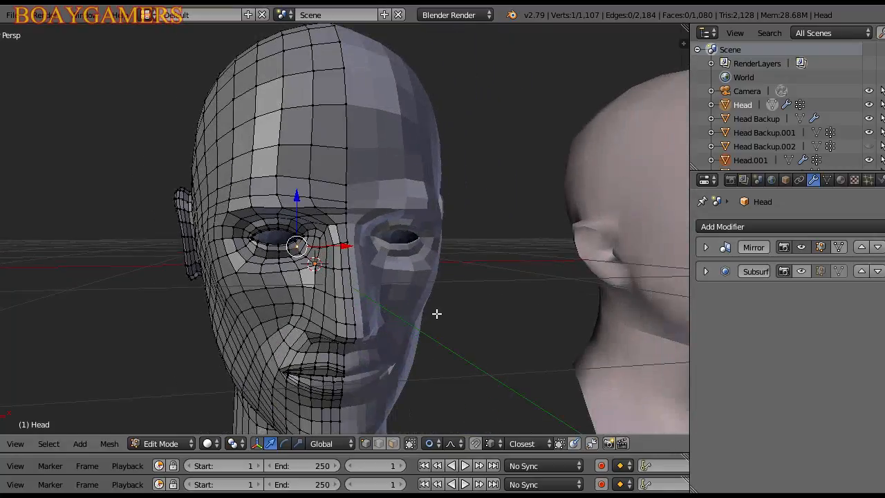
{"action": "middle_click_drag", "start_coordinate": [437, 314], "coordinate": [299, 225]}
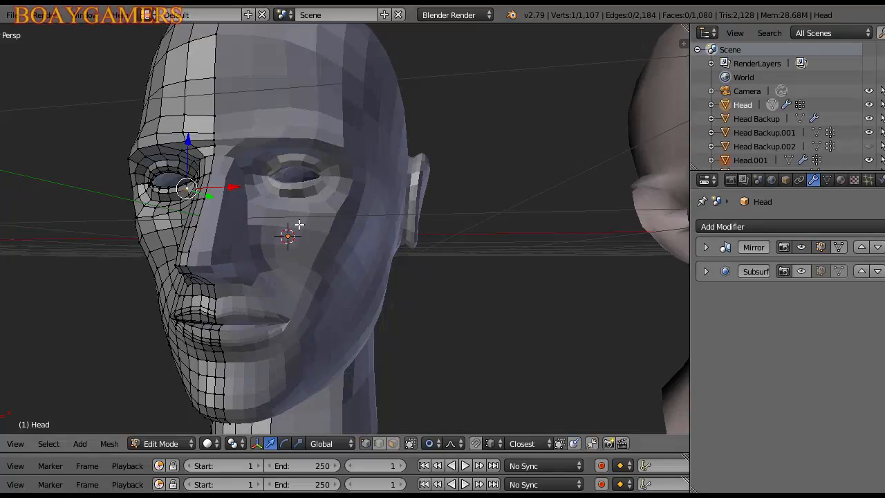
{"action": "scroll", "coordinate": [299, 225], "scroll_direction": "down", "scroll_amount": 4}
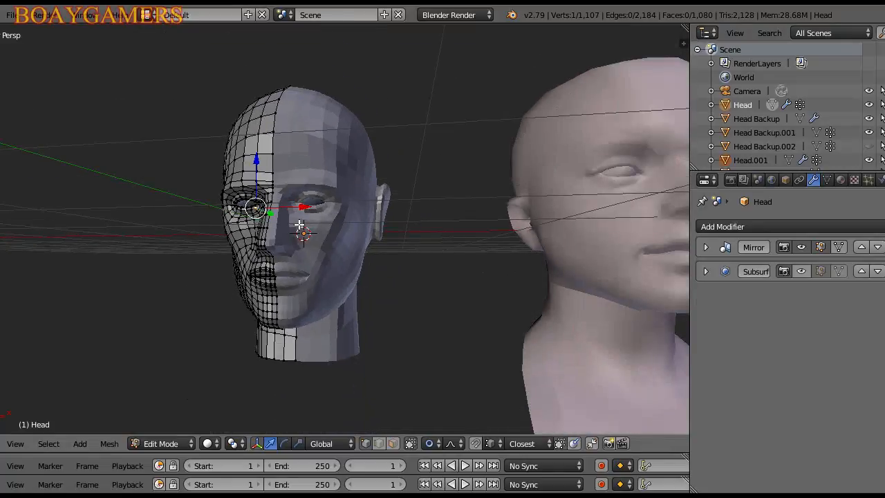
{"action": "scroll", "coordinate": [299, 224], "scroll_direction": "up", "scroll_amount": 2}
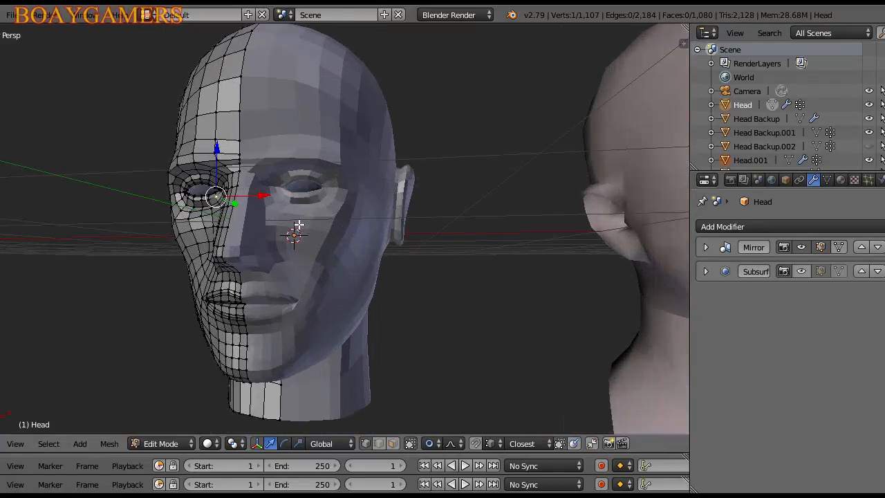
{"action": "middle_click_drag", "start_coordinate": [265, 247], "coordinate": [311, 253]}
{"action": "scroll", "coordinate": [306, 242], "scroll_direction": "up", "scroll_amount": 2}
{"action": "scroll", "coordinate": [346, 248], "scroll_direction": "up", "scroll_amount": 2}
{"action": "scroll", "coordinate": [297, 207], "scroll_direction": "up", "scroll_amount": 4}
{"action": "scroll", "coordinate": [308, 214], "scroll_direction": "down", "scroll_amount": 3}
{"action": "scroll", "coordinate": [298, 201], "scroll_direction": "down", "scroll_amount": 3}
{"action": "scroll", "coordinate": [339, 284], "scroll_direction": "up", "scroll_amount": 3}
{"action": "scroll", "coordinate": [308, 253], "scroll_direction": "down", "scroll_amount": 2}
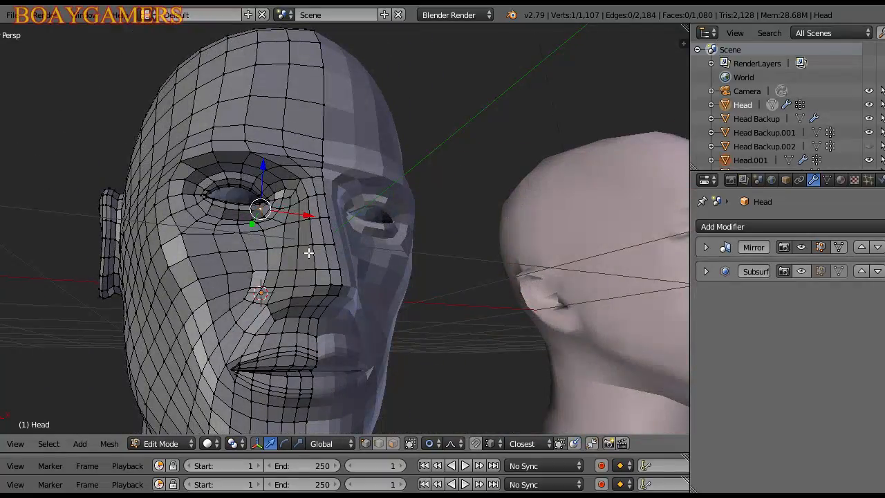
{"action": "middle_click_drag", "start_coordinate": [308, 253], "coordinate": [312, 298]}
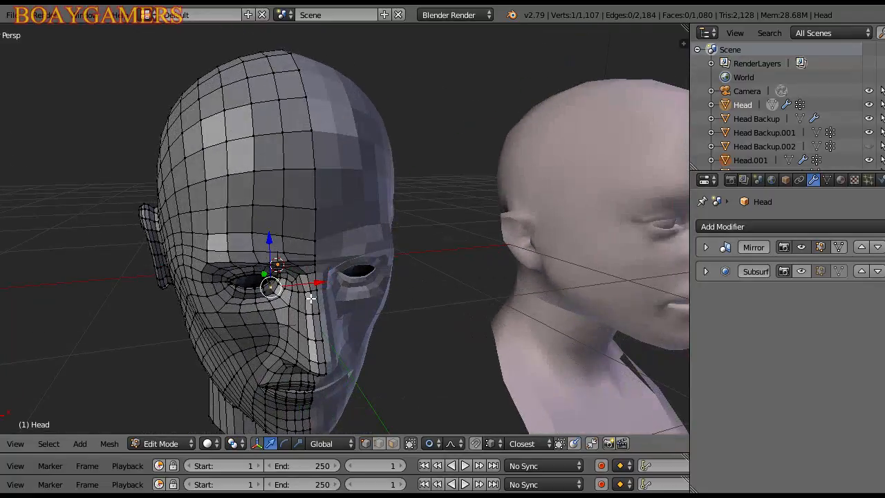
{"action": "middle_click_drag", "start_coordinate": [311, 299], "coordinate": [239, 285]}
{"action": "scroll", "coordinate": [279, 239], "scroll_direction": "up", "scroll_amount": 3}
{"action": "scroll", "coordinate": [239, 285], "scroll_direction": "down", "scroll_amount": 3}
{"action": "middle_click_drag", "start_coordinate": [319, 301], "coordinate": [286, 296]}
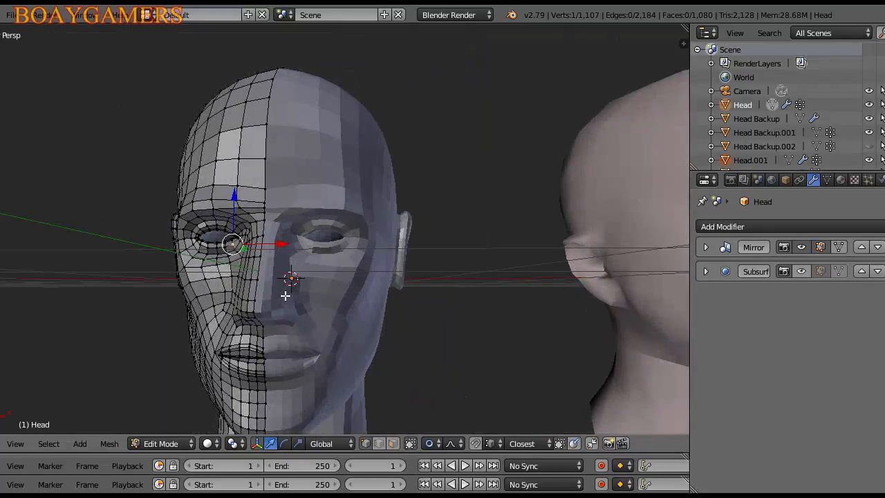
Step: Examine the head's side profile, ear, back of the skull and neck, and return to the nose and mouth area
{"action": "middle_click_drag", "start_coordinate": [286, 296], "coordinate": [401, 304]}
{"action": "scroll", "coordinate": [305, 296], "scroll_direction": "up", "scroll_amount": 2}
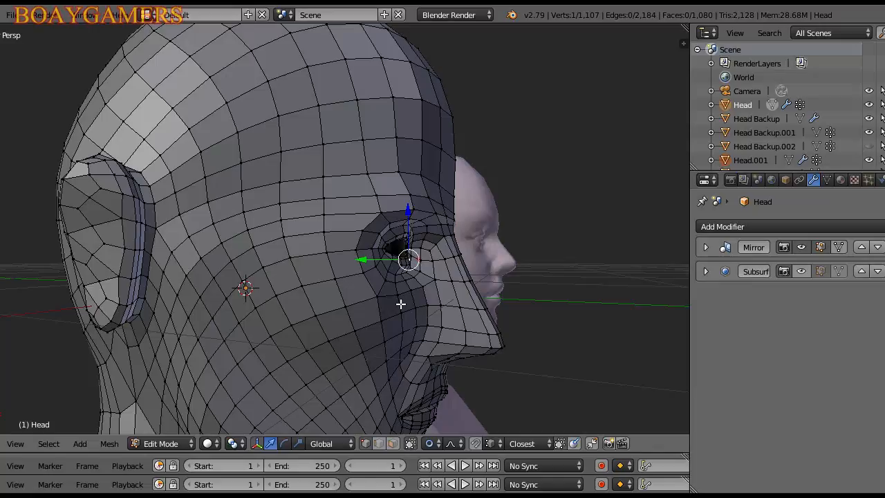
{"action": "scroll", "coordinate": [401, 303], "scroll_direction": "down", "scroll_amount": 4}
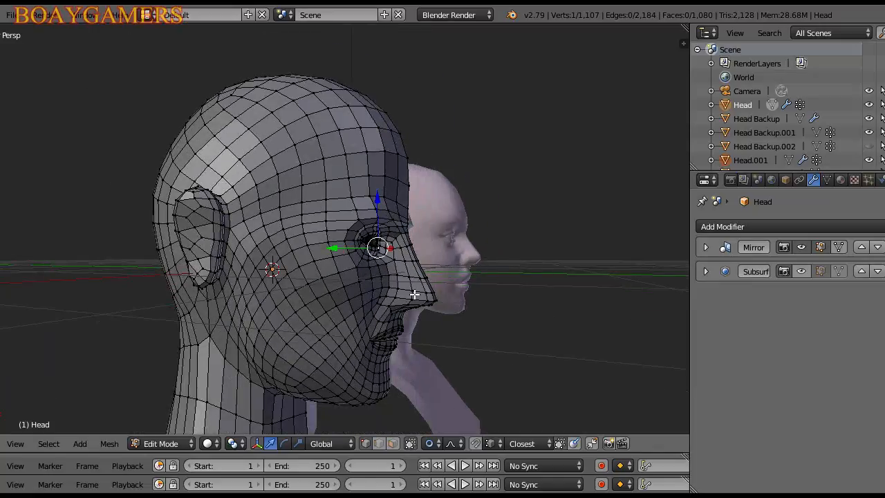
{"action": "middle_click_drag", "start_coordinate": [519, 280], "coordinate": [366, 271]}
{"action": "scroll", "coordinate": [410, 282], "scroll_direction": "up", "scroll_amount": 3}
{"action": "scroll", "coordinate": [409, 282], "scroll_direction": "down", "scroll_amount": 1}
{"action": "middle_click_drag", "start_coordinate": [286, 274], "coordinate": [282, 307]}
{"action": "scroll", "coordinate": [350, 269], "scroll_direction": "up", "scroll_amount": 2}
{"action": "scroll", "coordinate": [279, 299], "scroll_direction": "down", "scroll_amount": 3}
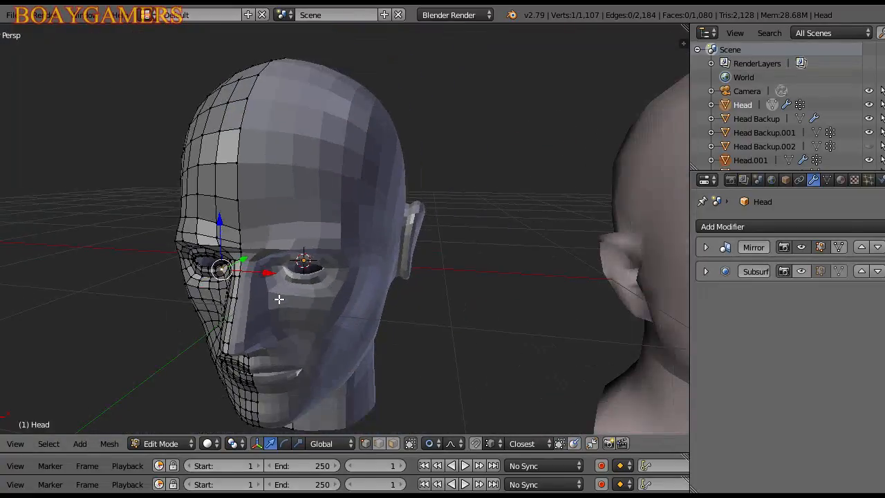
{"action": "middle_click_drag", "start_coordinate": [279, 299], "coordinate": [344, 289]}
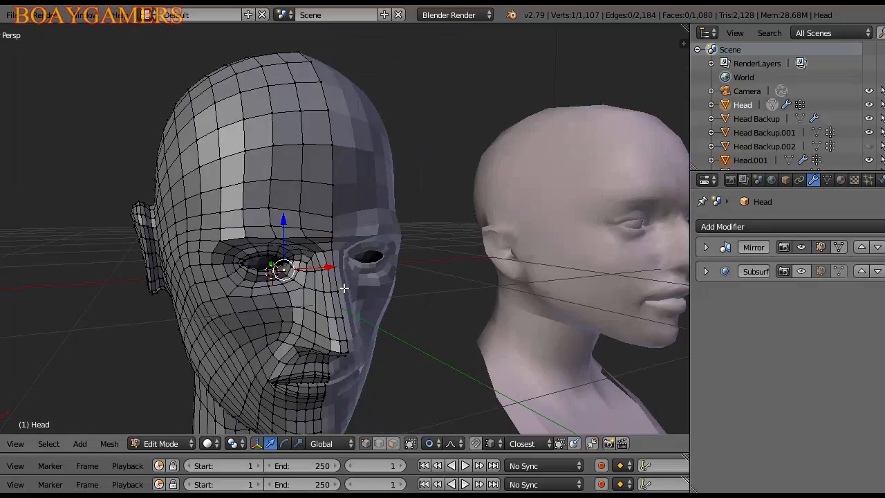
{"action": "scroll", "coordinate": [344, 289], "scroll_direction": "down", "scroll_amount": 1}
{"action": "middle_click_drag", "start_coordinate": [361, 285], "coordinate": [478, 235]}
{"action": "scroll", "coordinate": [386, 224], "scroll_direction": "up", "scroll_amount": 1}
{"action": "scroll", "coordinate": [483, 248], "scroll_direction": "up", "scroll_amount": 3}
{"action": "middle_click_drag", "start_coordinate": [403, 254], "coordinate": [353, 272]}
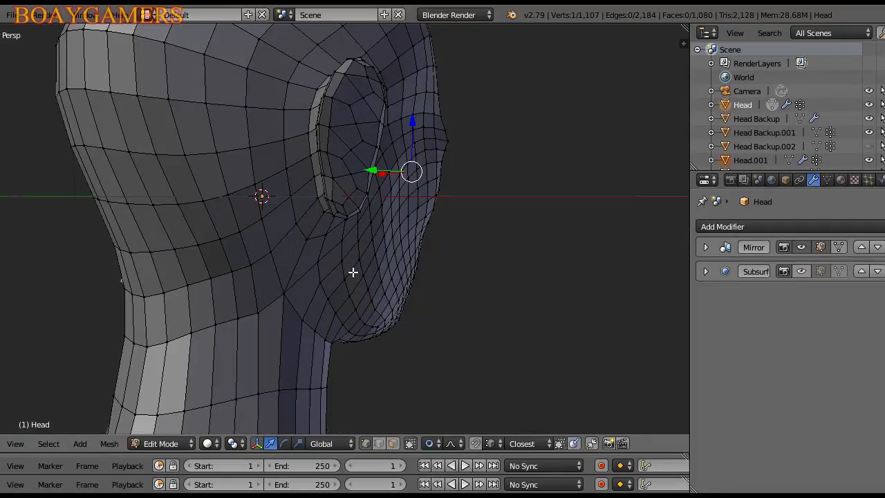
{"action": "middle_click_drag", "start_coordinate": [461, 311], "coordinate": [343, 303]}
{"action": "scroll", "coordinate": [305, 330], "scroll_direction": "down", "scroll_amount": 3}
{"action": "scroll", "coordinate": [344, 303], "scroll_direction": "up", "scroll_amount": 2}
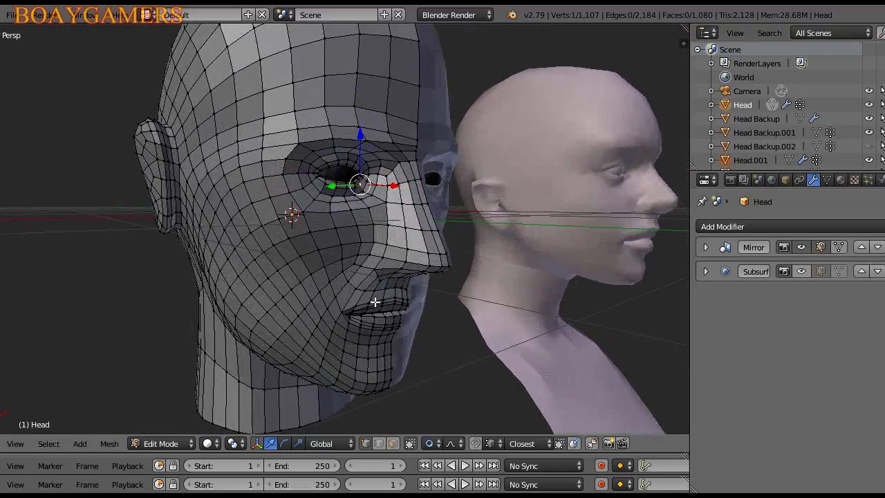
{"action": "middle_click_drag", "start_coordinate": [552, 319], "coordinate": [484, 321]}
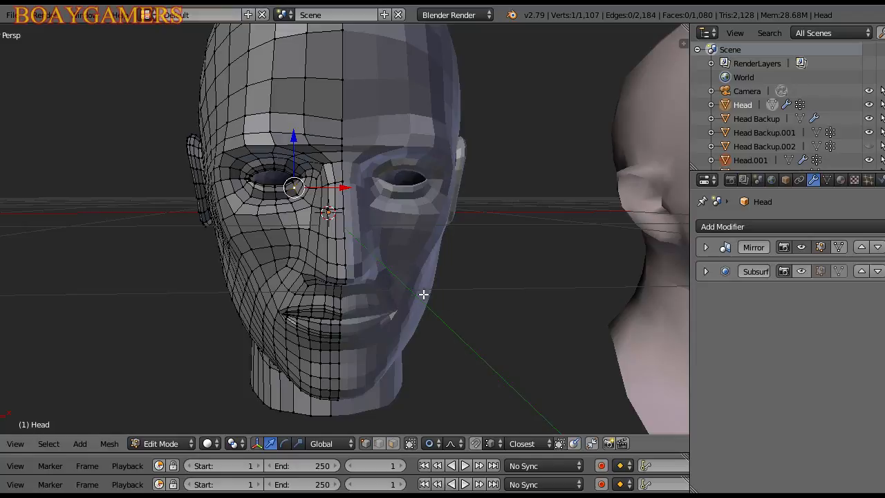
{"action": "scroll", "coordinate": [411, 298], "scroll_direction": "up", "scroll_amount": 5}
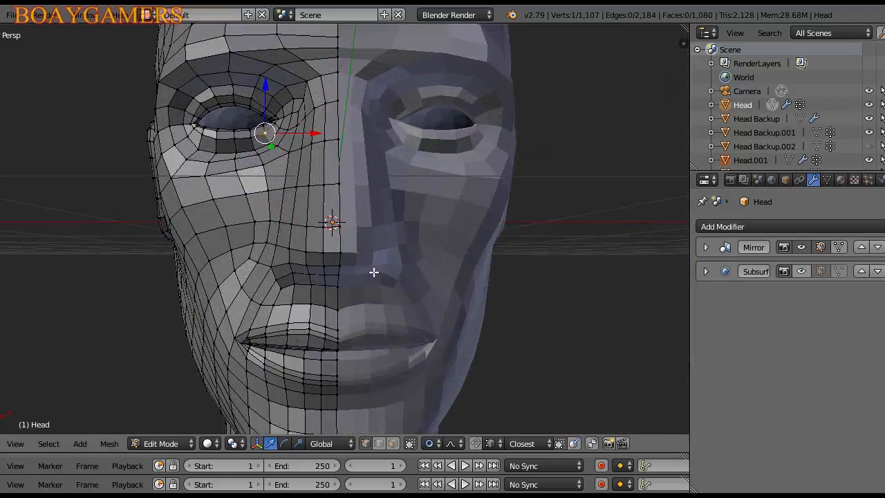
{"action": "middle_click_drag", "start_coordinate": [375, 266], "coordinate": [268, 275]}
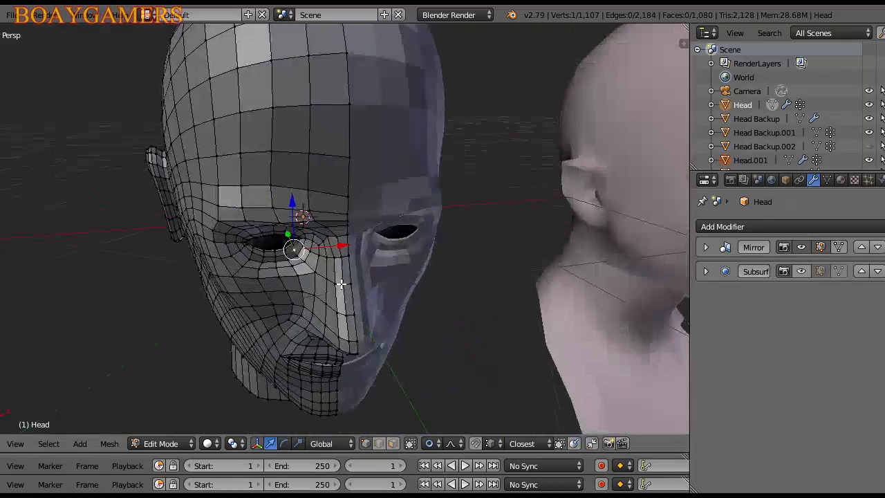
Step: Lower the vertex below the ear where the jaw meets the neck, moving it along the Z axis
{"action": "middle_click_drag", "start_coordinate": [332, 208], "coordinate": [441, 119]}
{"action": "scroll", "coordinate": [338, 224], "scroll_direction": "up", "scroll_amount": 2}
{"action": "middle_click_drag", "start_coordinate": [338, 223], "coordinate": [381, 216]}
{"action": "middle_click_drag", "start_coordinate": [274, 231], "coordinate": [316, 235]}
{"action": "scroll", "coordinate": [316, 235], "scroll_direction": "up", "scroll_amount": 1}
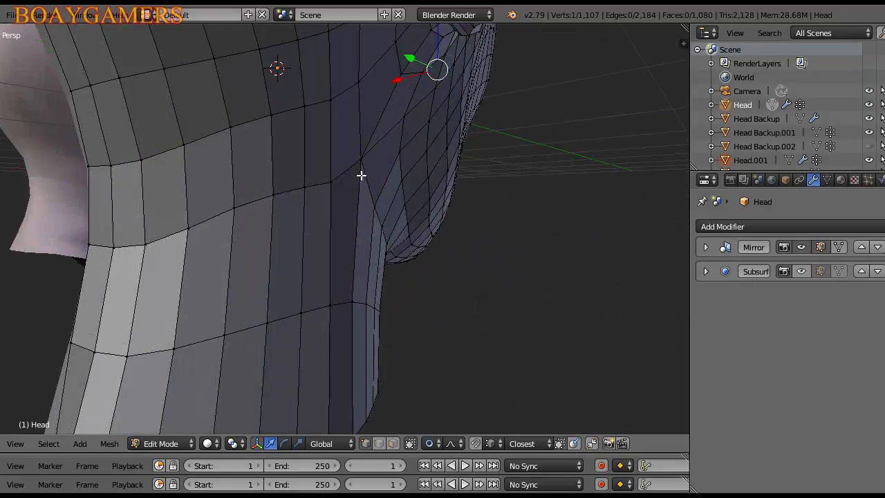
{"action": "right_click", "coordinate": [371, 155]}
{"action": "middle_click_drag", "start_coordinate": [371, 155], "coordinate": [298, 210]}
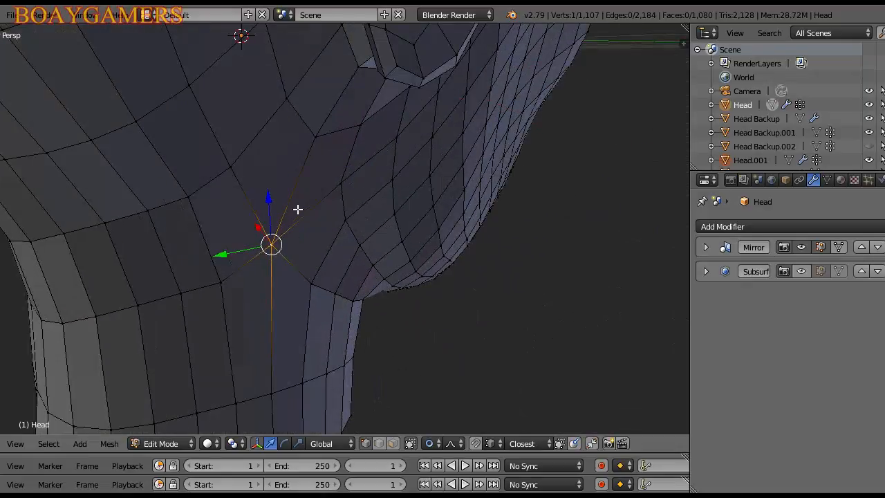
{"action": "left_click_drag", "start_coordinate": [272, 217], "coordinate": [275, 247]}
{"action": "scroll", "coordinate": [275, 255], "scroll_direction": "down", "scroll_amount": 1}
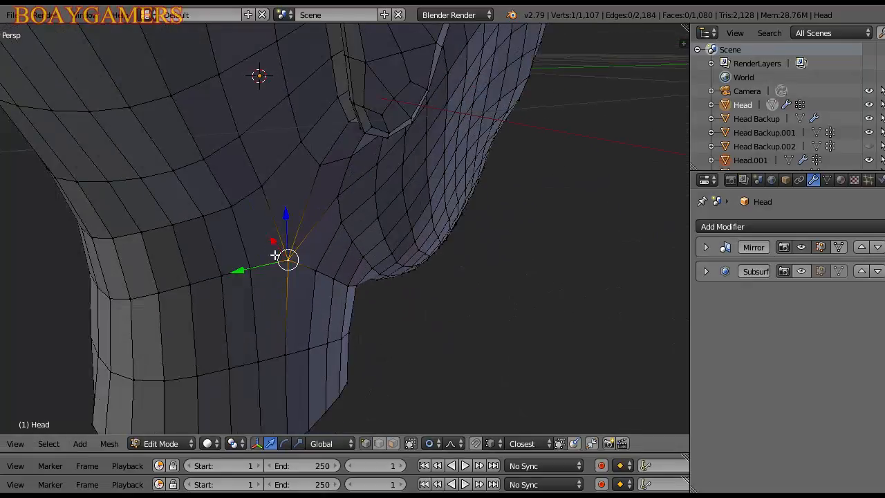
Step: Check the neck and jaw edge flow from the side, and review the whole face from the front
{"action": "middle_click_drag", "start_coordinate": [275, 254], "coordinate": [203, 256]}
{"action": "scroll", "coordinate": [208, 256], "scroll_direction": "down", "scroll_amount": 4}
{"action": "middle_click_drag", "start_coordinate": [326, 247], "coordinate": [247, 239]}
{"action": "middle_click_drag", "start_coordinate": [180, 178], "coordinate": [249, 239], "text": "shift"}
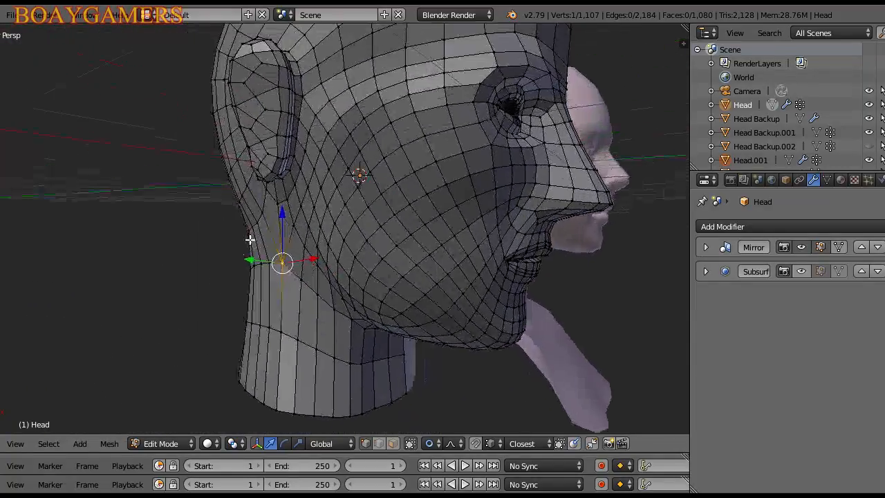
{"action": "scroll", "coordinate": [305, 236], "scroll_direction": "up", "scroll_amount": 2}
{"action": "middle_click_drag", "start_coordinate": [350, 234], "coordinate": [323, 233]}
{"action": "scroll", "coordinate": [323, 233], "scroll_direction": "down", "scroll_amount": 6}
{"action": "mouse_move", "coordinate": [311, 270]}
{"action": "middle_mouse_down"}
{"action": "mouse_move", "coordinate": [263, 269]}
{"action": "mouse_move", "coordinate": [312, 272]}
{"action": "middle_mouse_up"}
{"action": "scroll", "coordinate": [312, 271], "scroll_direction": "up", "scroll_amount": 5}
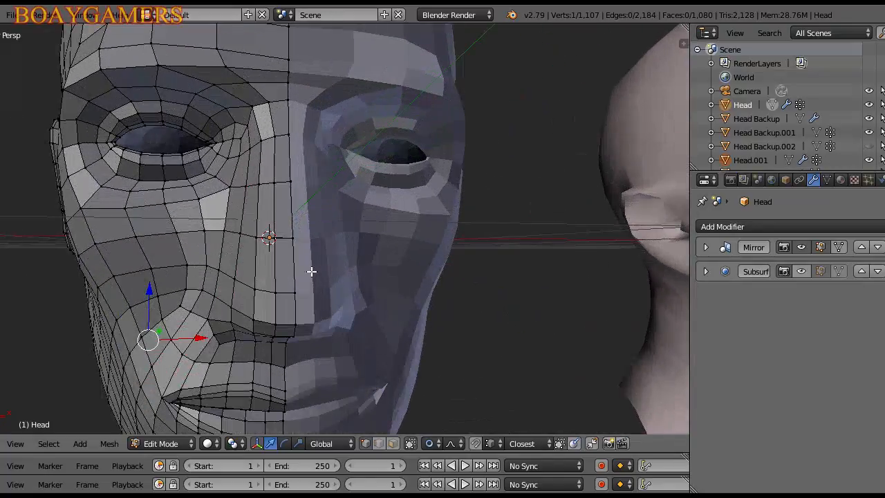
{"action": "scroll", "coordinate": [312, 272], "scroll_direction": "down", "scroll_amount": 2}
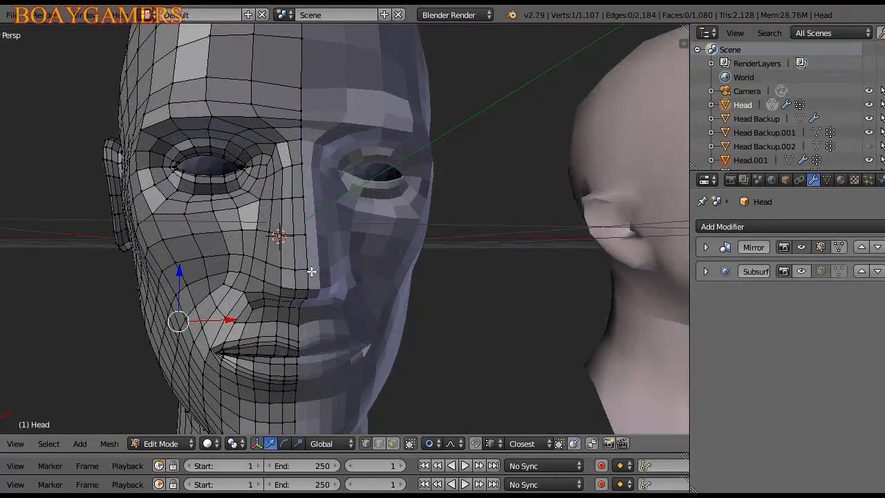
{"action": "scroll", "coordinate": [311, 272], "scroll_direction": "down", "scroll_amount": 3}
{"action": "middle_click_drag", "start_coordinate": [311, 272], "coordinate": [337, 293]}
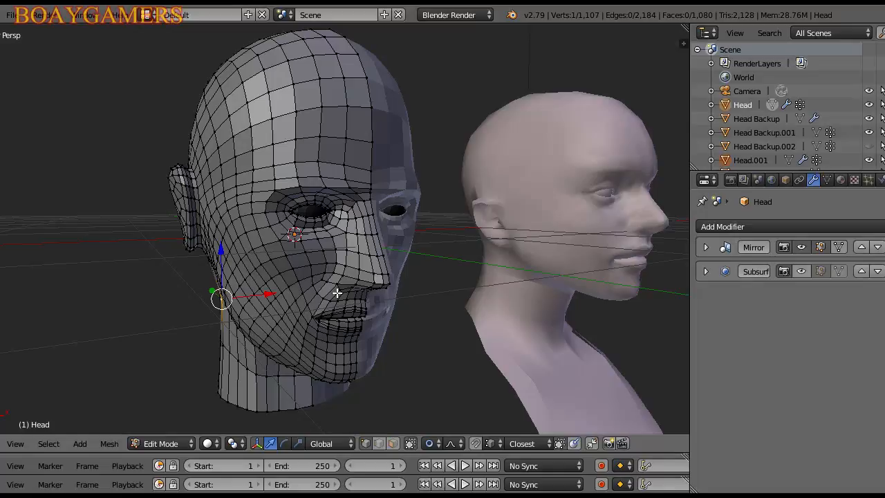
{"action": "middle_click_drag", "start_coordinate": [336, 295], "coordinate": [297, 297]}
{"action": "scroll", "coordinate": [367, 302], "scroll_direction": "up", "scroll_amount": 5}
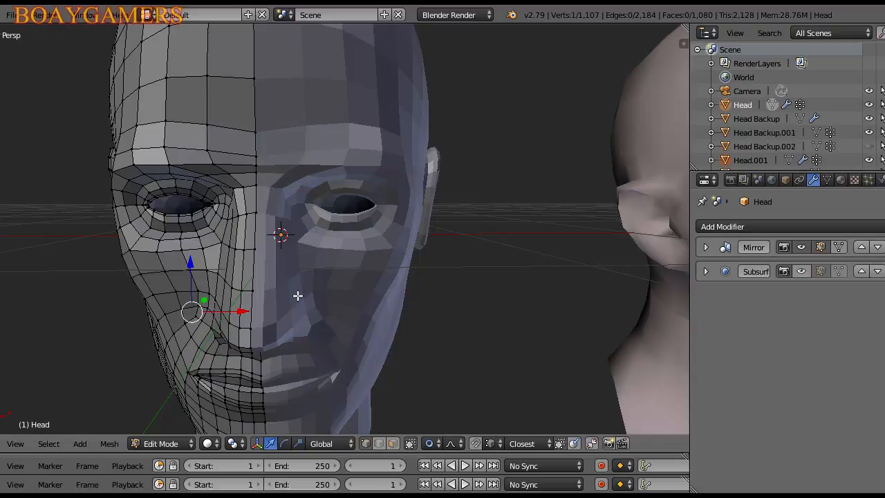
Step: Examine the face topology from three-quarter, whole-head, low and front angles, comparing it with the reference head
{"action": "middle_click_drag", "start_coordinate": [297, 295], "coordinate": [357, 286]}
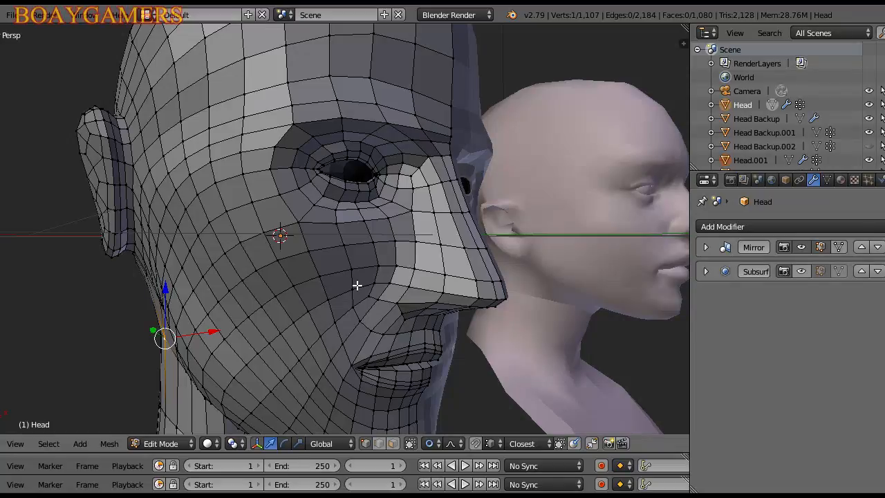
{"action": "scroll", "coordinate": [356, 285], "scroll_direction": "down", "scroll_amount": 3}
{"action": "middle_click_drag", "start_coordinate": [357, 283], "coordinate": [353, 305]}
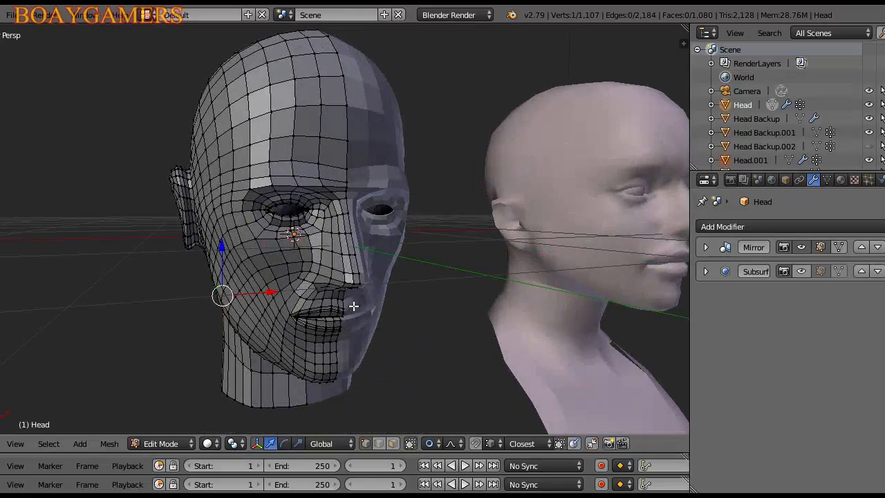
{"action": "middle_click_drag", "start_coordinate": [353, 305], "coordinate": [340, 272]}
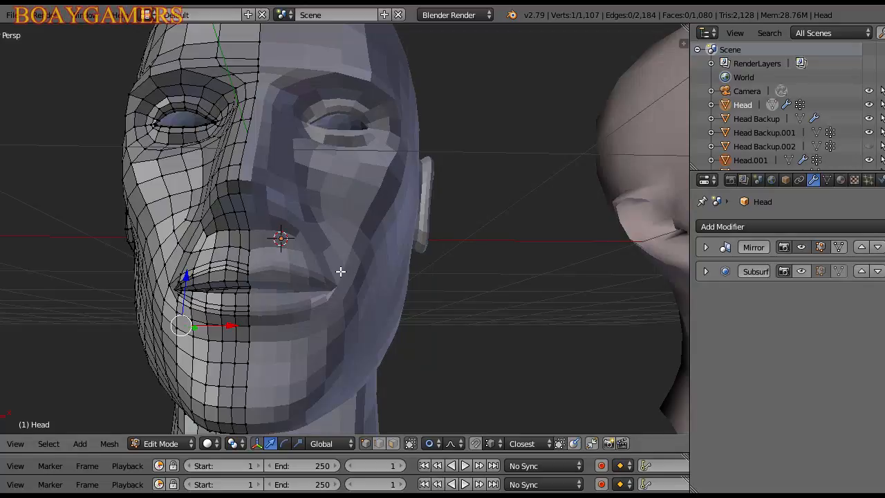
{"action": "key", "text": "KP_1"}
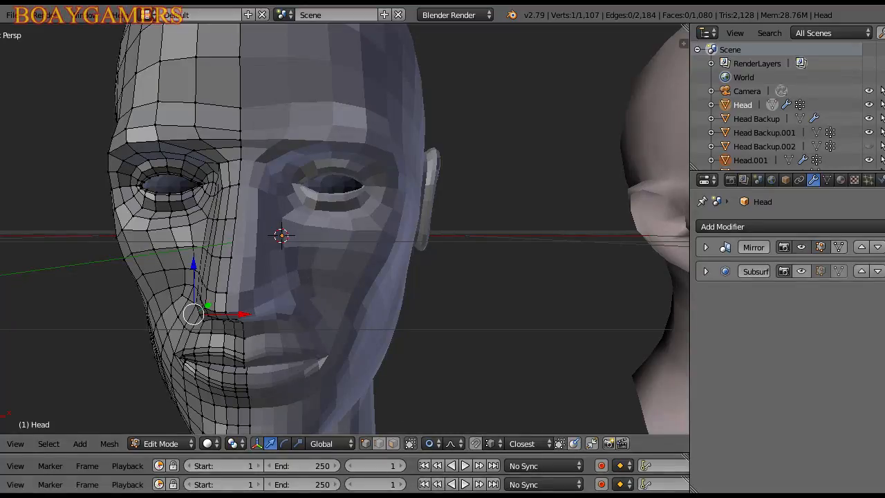
{"action": "key", "text": "alt+Tab"}
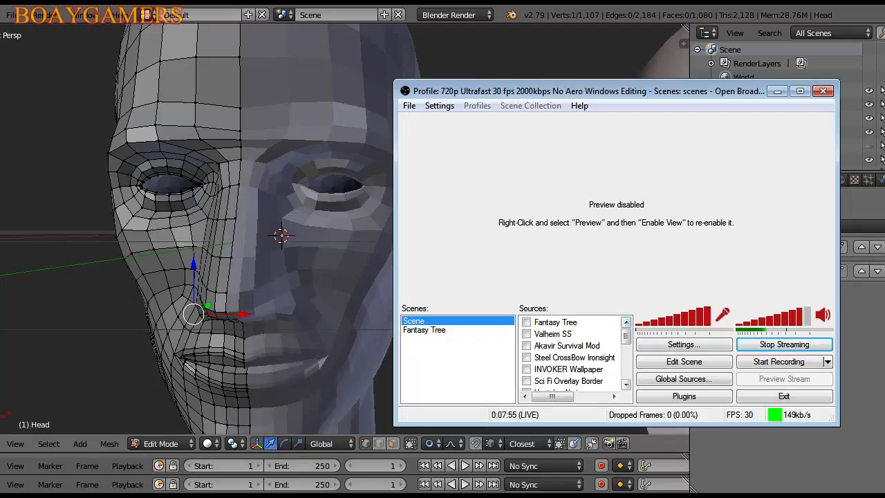
{"action": "left_click", "coordinate": [777, 91]}
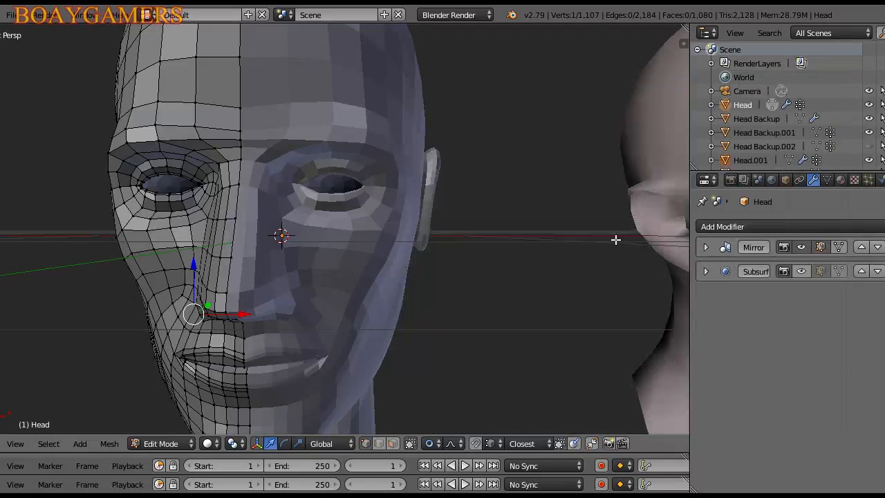
{"action": "middle_click_drag", "start_coordinate": [580, 242], "coordinate": [457, 244]}
{"action": "scroll", "coordinate": [457, 245], "scroll_direction": "down", "scroll_amount": 2}
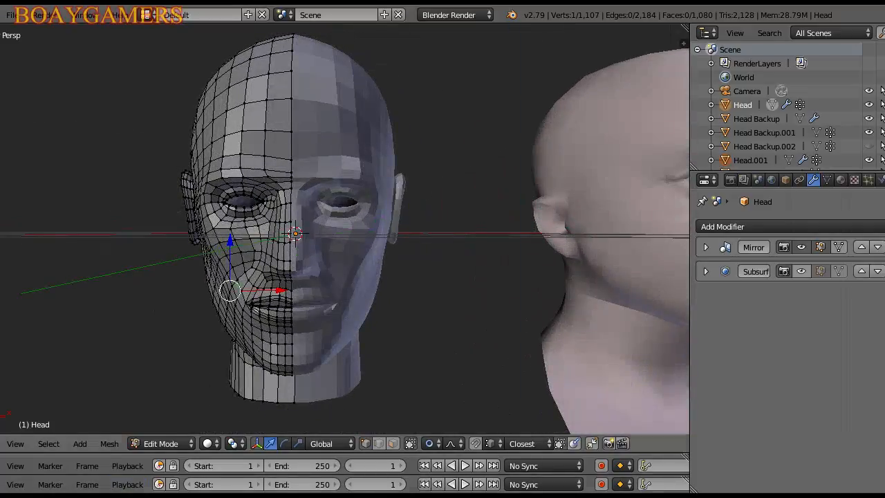
{"action": "key", "text": "alt+Tab"}
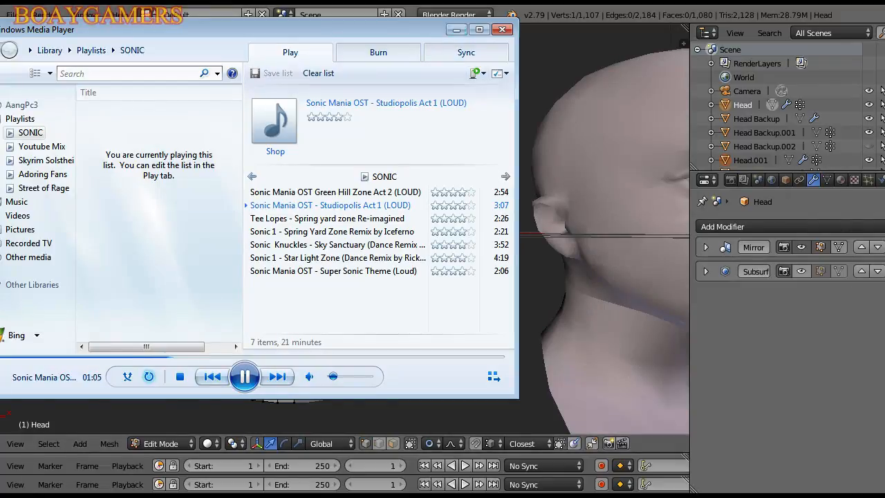
{"action": "left_click", "coordinate": [456, 30]}
Step: Examine the edge flow of the cheek, nose and mouth from three-quarter and low angles
{"action": "scroll", "coordinate": [488, 172], "scroll_direction": "up", "scroll_amount": 2}
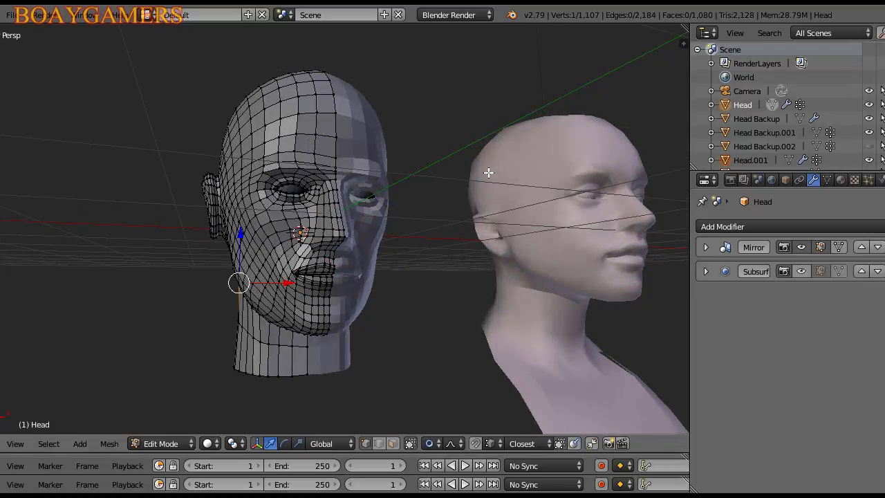
{"action": "scroll", "coordinate": [488, 173], "scroll_direction": "up", "scroll_amount": 2}
{"action": "middle_click_drag", "start_coordinate": [478, 176], "coordinate": [395, 174]}
{"action": "scroll", "coordinate": [389, 210], "scroll_direction": "up", "scroll_amount": 1}
{"action": "scroll", "coordinate": [420, 211], "scroll_direction": "up", "scroll_amount": 2}
{"action": "scroll", "coordinate": [408, 207], "scroll_direction": "down", "scroll_amount": 4}
{"action": "scroll", "coordinate": [333, 206], "scroll_direction": "up", "scroll_amount": 5}
{"action": "scroll", "coordinate": [409, 212], "scroll_direction": "down", "scroll_amount": 3}
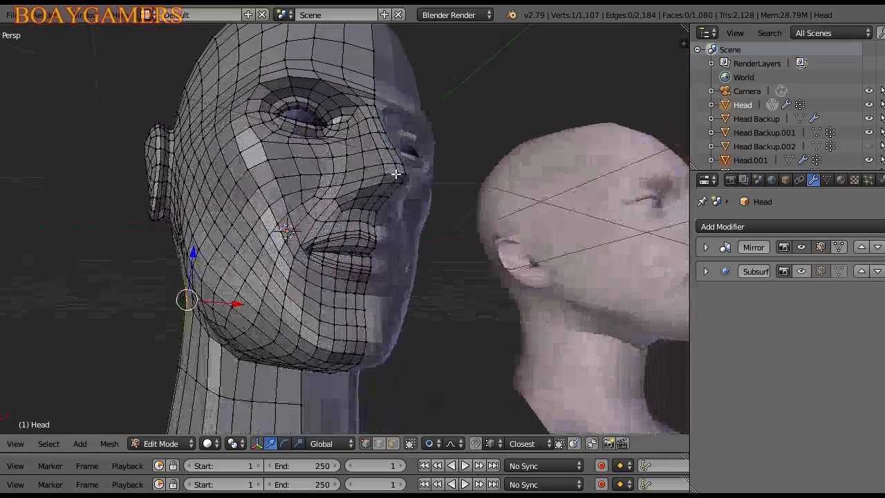
Step: Move the vertex at the rear of the nostril wing outward along the X axis with smooth proportional falloff
{"action": "scroll", "coordinate": [394, 174], "scroll_direction": "up", "scroll_amount": 8}
{"action": "right_click", "coordinate": [351, 144]}
{"action": "middle_click_drag", "start_coordinate": [350, 144], "coordinate": [312, 223]}
{"action": "left_click_drag", "start_coordinate": [313, 243], "coordinate": [297, 246]}
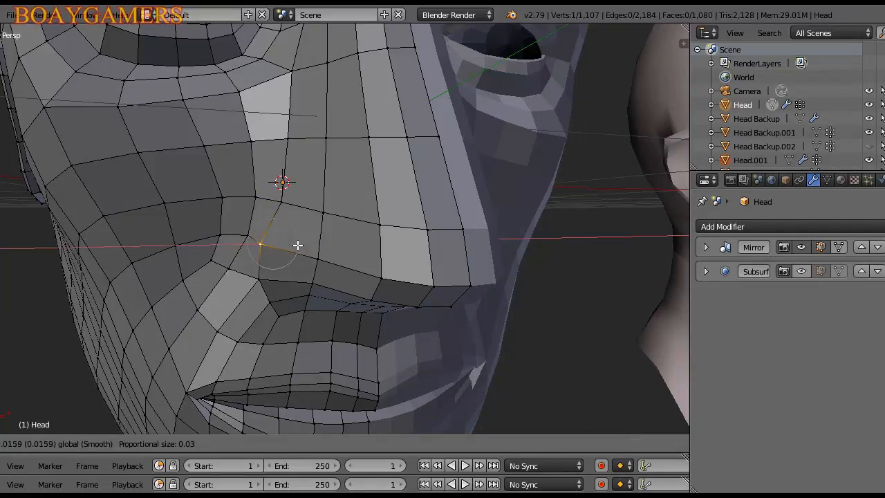
{"action": "scroll", "coordinate": [292, 245], "scroll_direction": "down", "scroll_amount": 8}
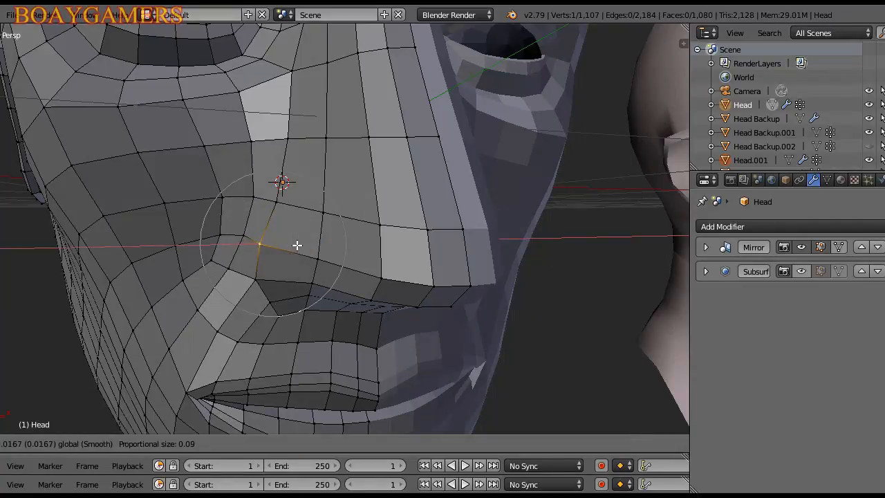
{"action": "left_click_drag", "start_coordinate": [296, 245], "coordinate": [301, 243]}
{"action": "key", "text": "ctrl+z"}
{"action": "scroll", "coordinate": [301, 243], "scroll_direction": "up", "scroll_amount": 5}
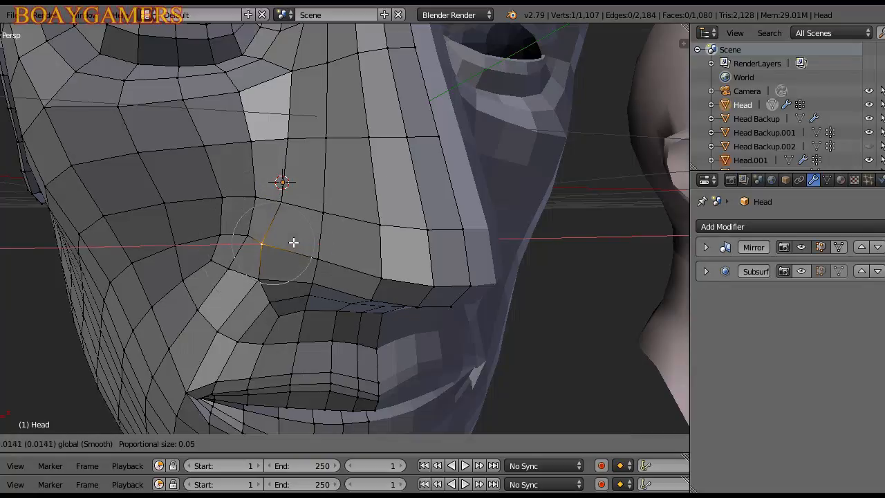
{"action": "left_click_drag", "start_coordinate": [290, 243], "coordinate": [290, 242]}
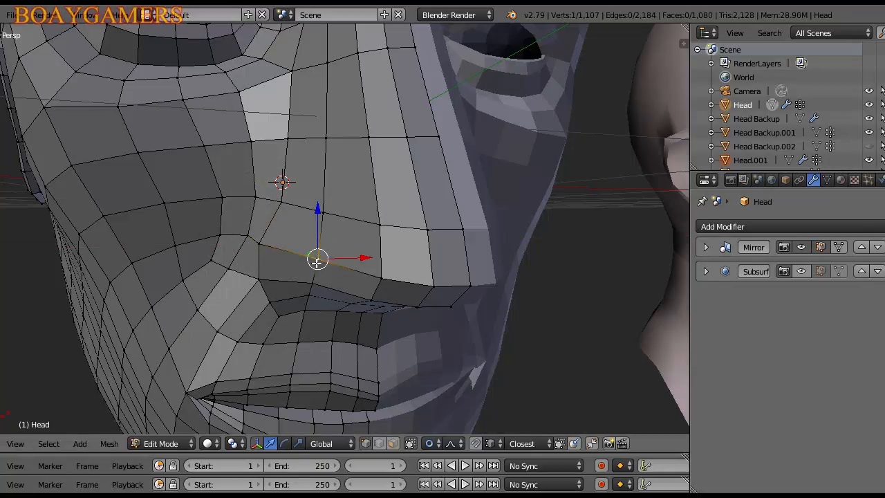
Step: Try to shift the adjoining nostril wing vertex outward along the X axis, checking the nose from below
{"action": "left_click_drag", "start_coordinate": [353, 261], "coordinate": [341, 257]}
{"action": "middle_click_drag", "start_coordinate": [342, 257], "coordinate": [302, 184]}
{"action": "middle_click_drag", "start_coordinate": [265, 139], "coordinate": [271, 275]}
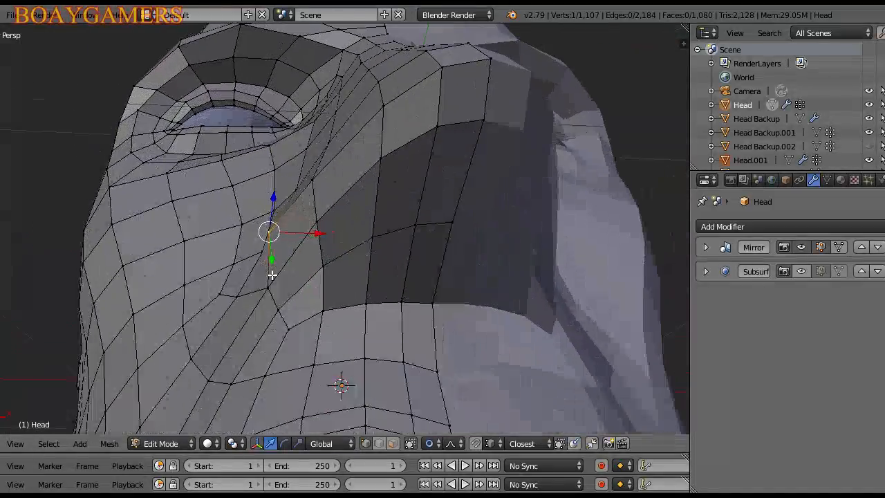
{"action": "key", "text": "ctrl+z"}
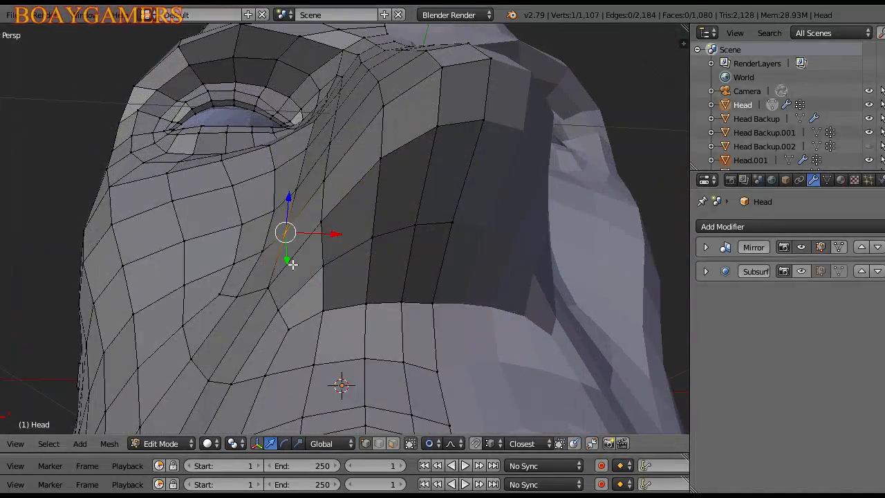
Step: Move the nostril wing vertex outward along X, then shift it together with the adjoining vertex further outward by about 0.011
{"action": "key", "text": "g"}
{"action": "key", "text": "x"}
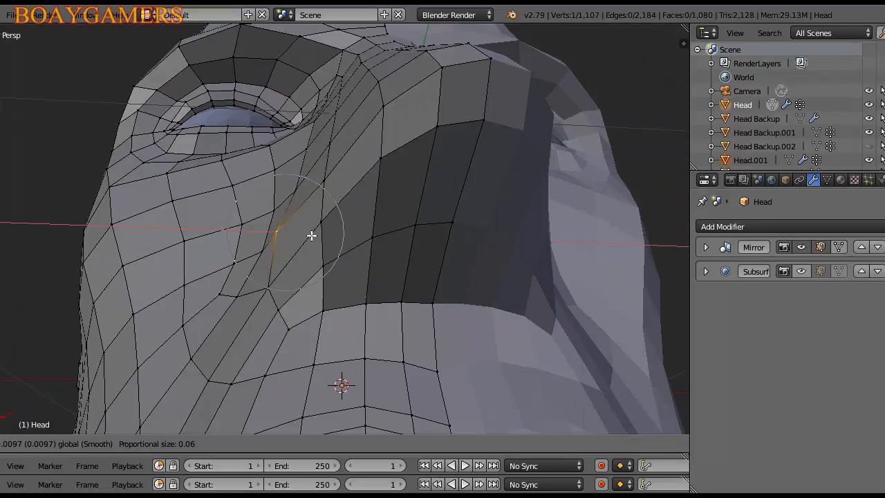
{"action": "left_click", "coordinate": [311, 236]}
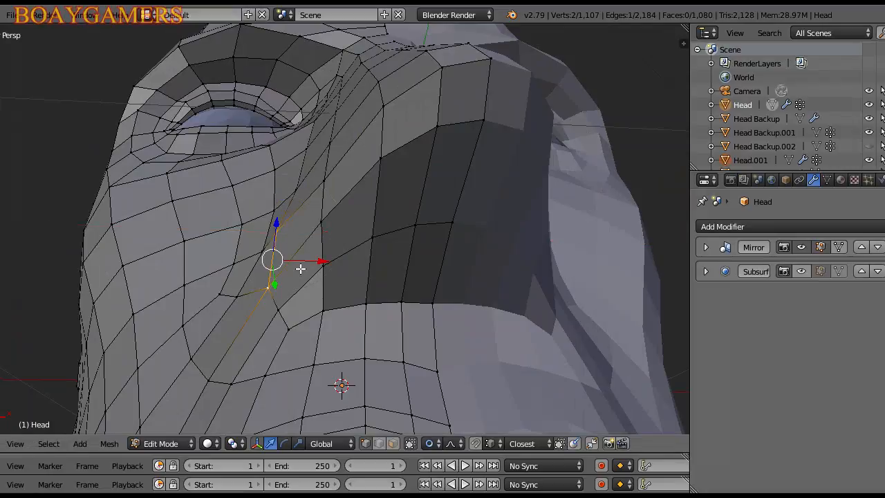
{"action": "key", "text": "g"}
{"action": "key", "text": "x"}
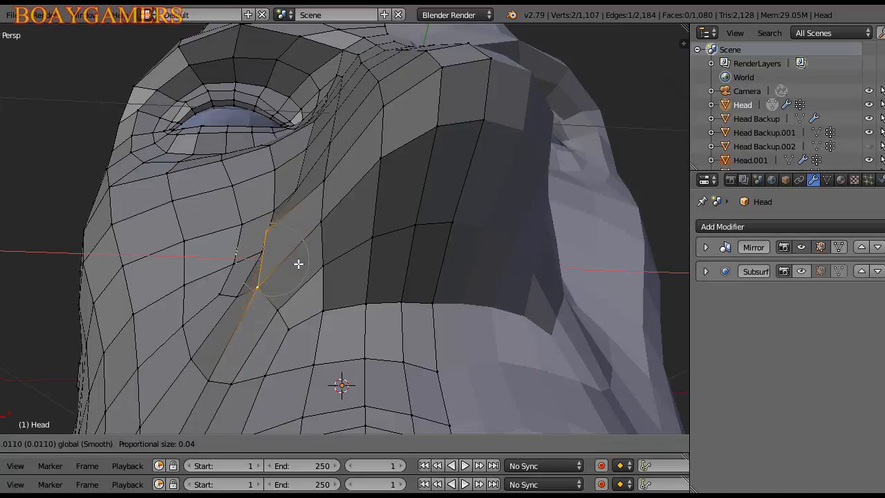
{"action": "left_click", "coordinate": [298, 263]}
Step: Adjust the width of the nostril wing by moving its side vertices along the X axis from a three-quarter view
{"action": "middle_click_drag", "start_coordinate": [298, 264], "coordinate": [399, 250]}
{"action": "right_click", "coordinate": [388, 201]}
{"action": "middle_click_drag", "start_coordinate": [387, 199], "coordinate": [291, 239]}
{"action": "key", "text": "g"}
{"action": "key", "text": "x"}
{"action": "left_click", "coordinate": [352, 215]}
{"action": "scroll", "coordinate": [282, 283], "scroll_direction": "up", "scroll_amount": 3}
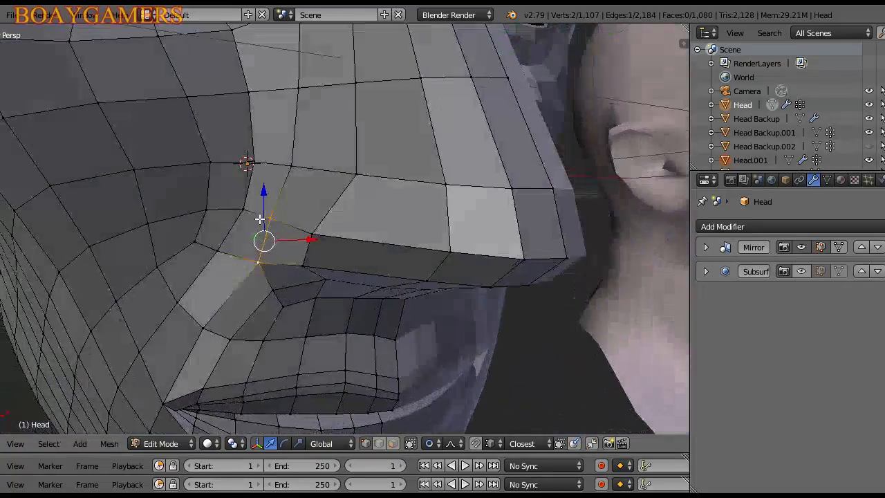
{"action": "left_click_drag", "start_coordinate": [292, 239], "coordinate": [298, 241]}
Step: Move the two vertices along the nostril wing's rear edge back toward the cheek along the Y axis by about 0.009
{"action": "middle_click_drag", "start_coordinate": [298, 241], "coordinate": [375, 253]}
{"action": "right_click", "coordinate": [341, 257]}
{"action": "right_click", "coordinate": [376, 200], "text": "shift"}
{"action": "right_click", "coordinate": [339, 263], "text": "shift"}
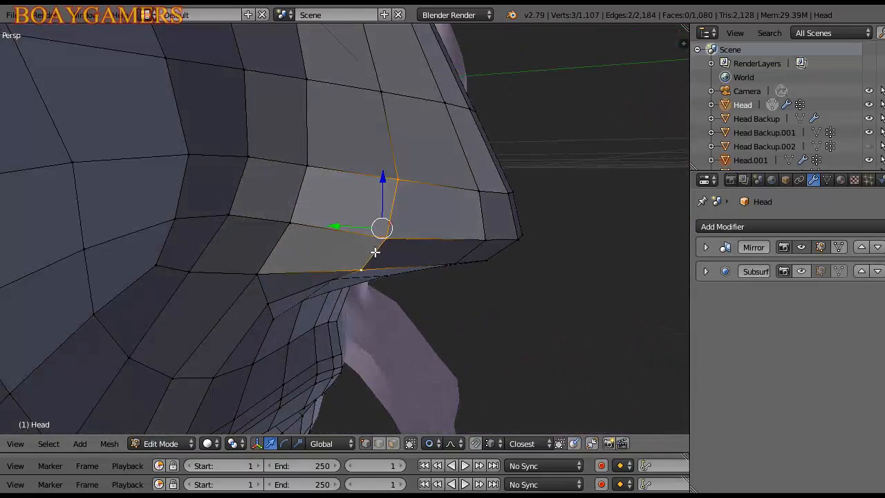
{"action": "right_click", "coordinate": [294, 221]}
{"action": "right_click", "coordinate": [312, 169], "text": "shift"}
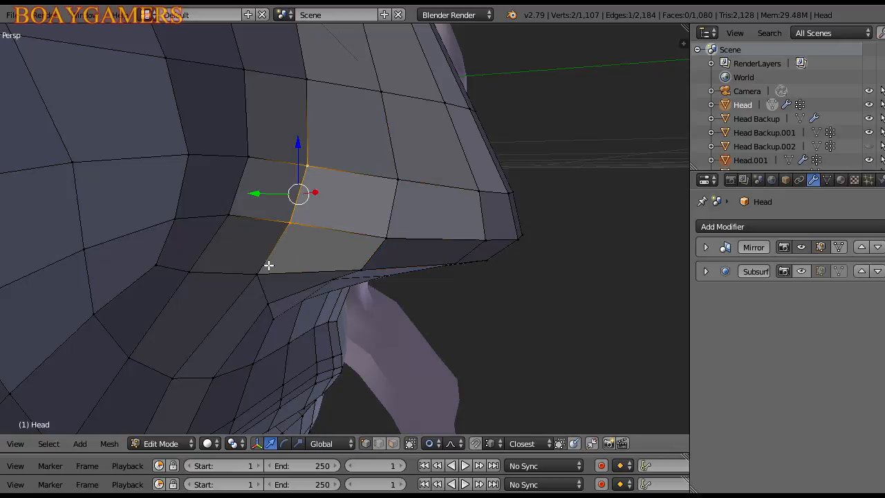
{"action": "middle_click_drag", "start_coordinate": [271, 262], "coordinate": [309, 260]}
{"action": "key", "text": "g"}
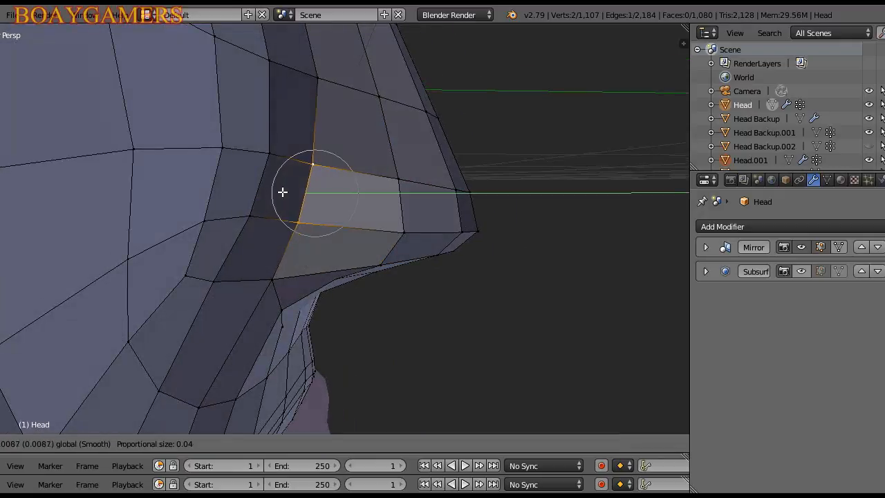
{"action": "left_click", "coordinate": [281, 191]}
Step: Move the vertex directly above the nostril wing's rear edge back along the Y axis
{"action": "right_click", "coordinate": [316, 79]}
{"action": "key", "text": "g"}
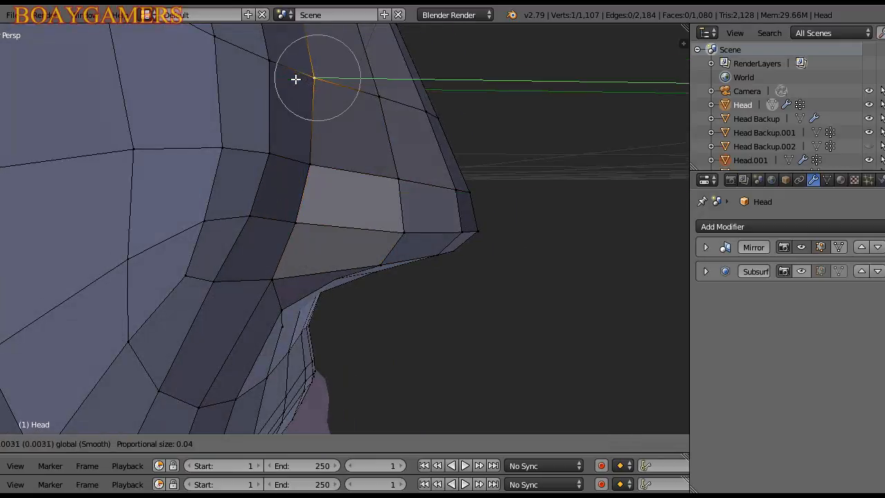
{"action": "left_click", "coordinate": [294, 79]}
Step: Move the vertex at the middle of the nostril wing's lower edge back along the Y axis by about 0.012
{"action": "right_click", "coordinate": [399, 179]}
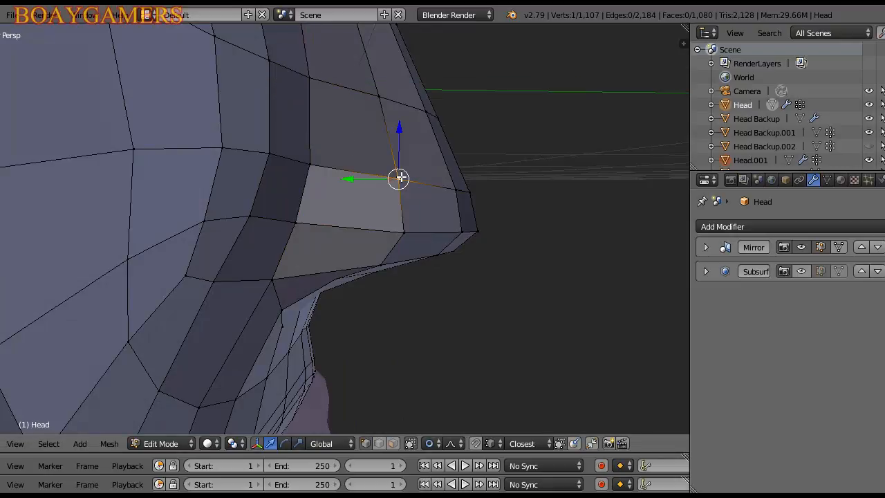
{"action": "right_click", "coordinate": [405, 238]}
{"action": "key", "text": "g"}
{"action": "left_click", "coordinate": [379, 234]}
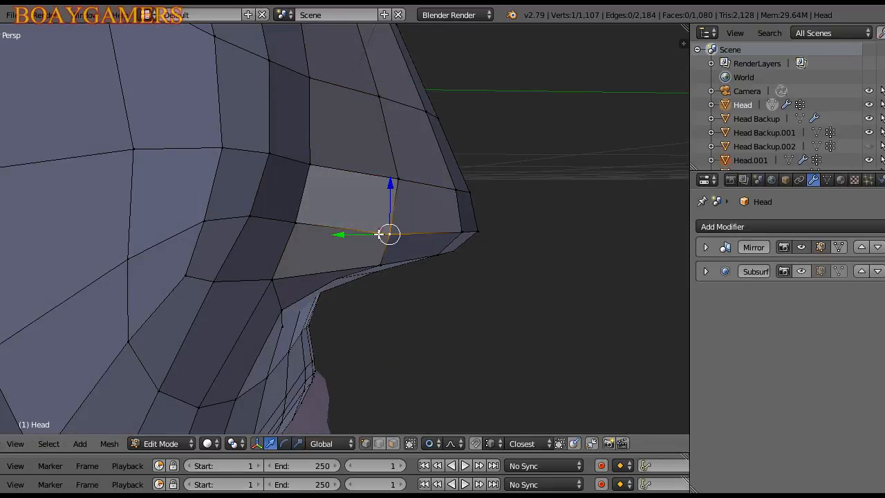
{"action": "left_click_drag", "start_coordinate": [361, 236], "coordinate": [353, 236]}
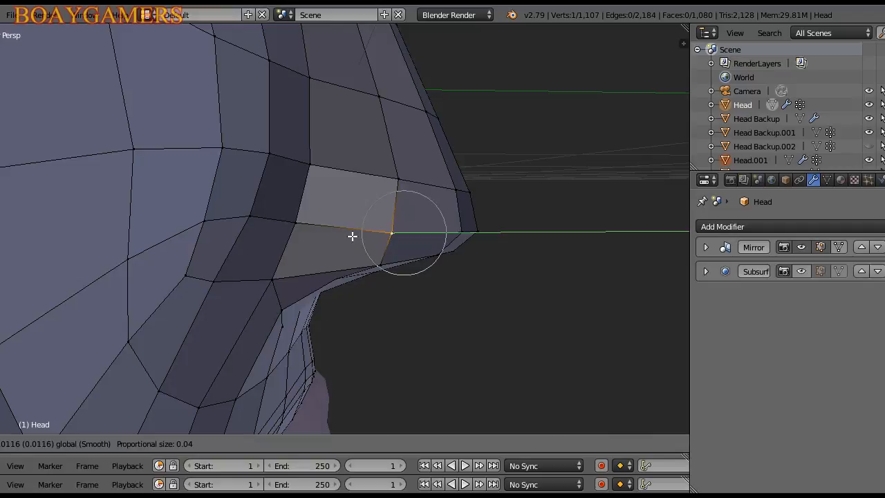
{"action": "left_click", "coordinate": [351, 236]}
Step: Move the two middle vertices on the nostril's lower rim outward along the X axis by about 0.019
{"action": "right_click", "coordinate": [381, 262]}
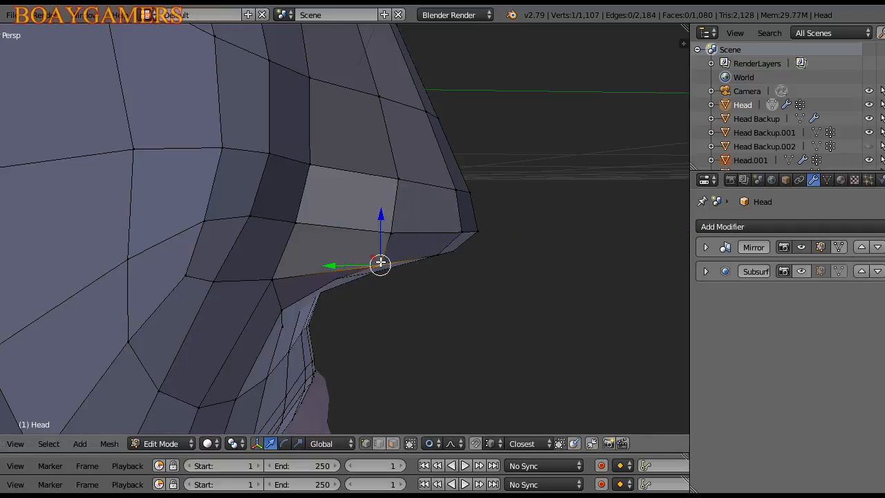
{"action": "right_click", "coordinate": [398, 179]}
{"action": "right_click", "coordinate": [389, 243], "text": "shift"}
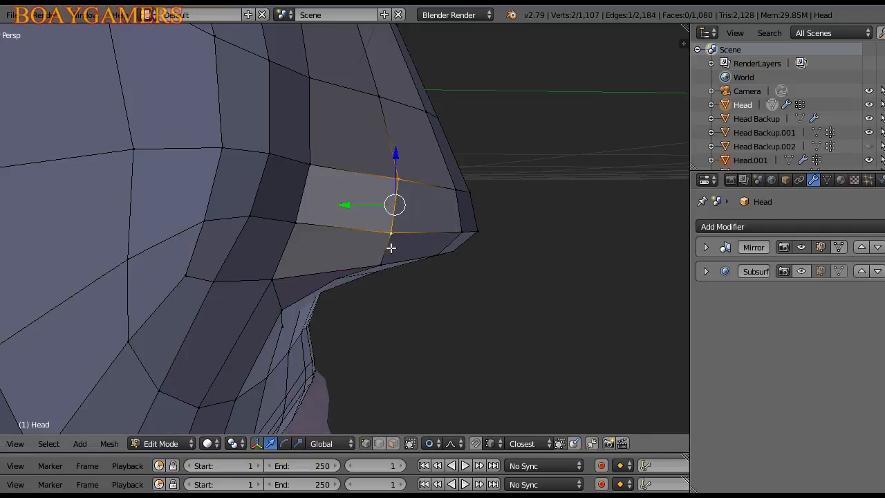
{"action": "middle_click_drag", "start_coordinate": [390, 247], "coordinate": [367, 239]}
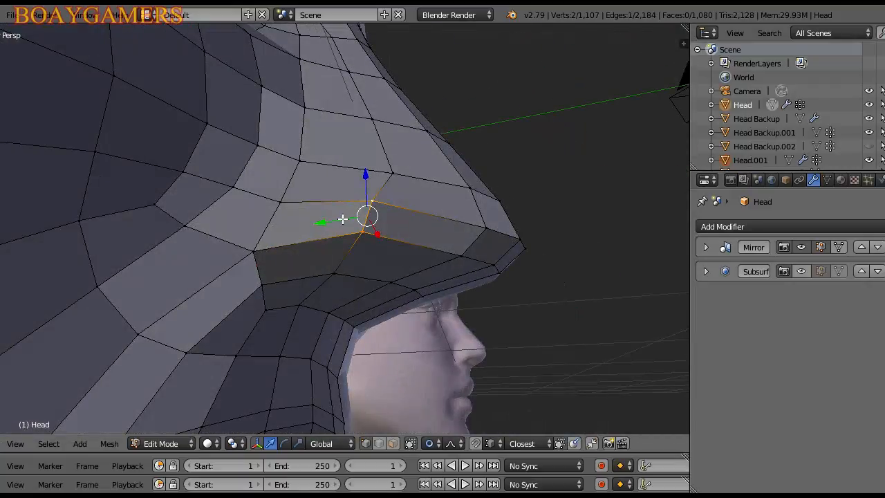
{"action": "key", "text": "g"}
{"action": "key", "text": "Escape"}
{"action": "key", "text": "g"}
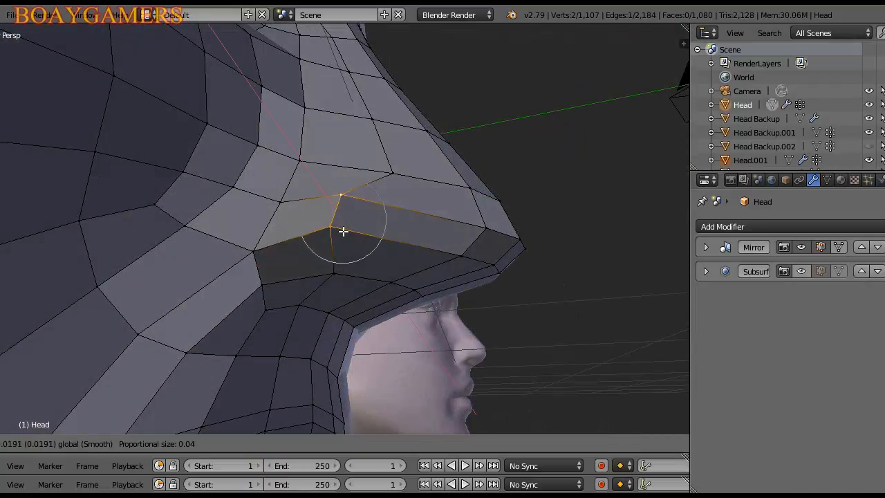
{"action": "left_click", "coordinate": [344, 231]}
Step: Move the vertex just above the nostril rim on the side of the nose back along the Y axis
{"action": "middle_click_drag", "start_coordinate": [343, 231], "coordinate": [385, 244]}
{"action": "right_click", "coordinate": [396, 175]}
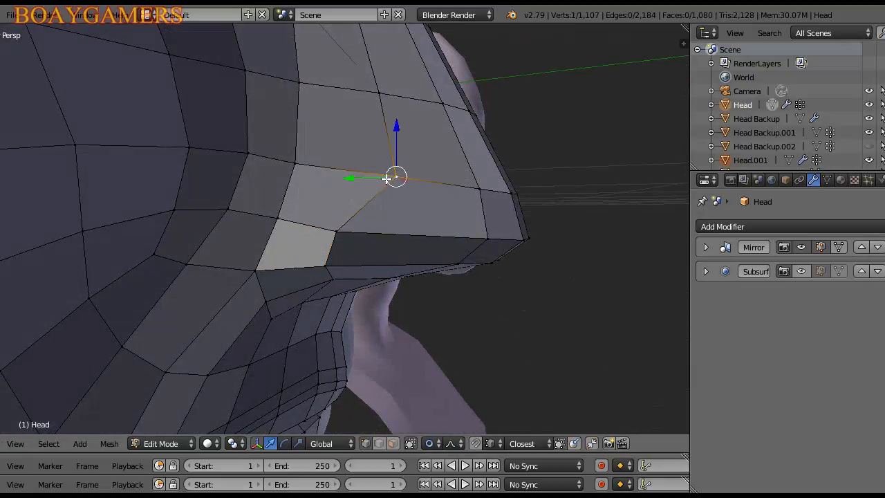
{"action": "key", "text": "g"}
{"action": "left_click", "coordinate": [371, 178]}
Step: Move the next vertex up the side of the nose back along Y and raise it along Z by about 0.005
{"action": "right_click", "coordinate": [379, 93]}
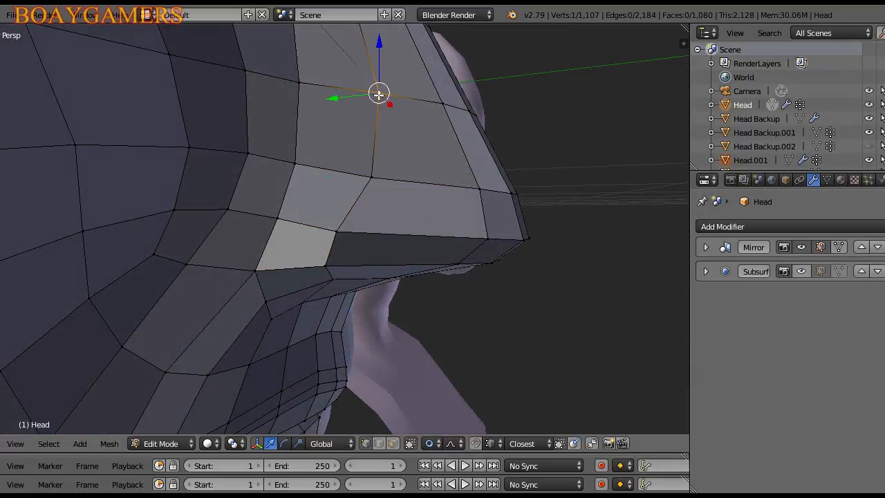
{"action": "key", "text": "g"}
{"action": "left_click", "coordinate": [346, 97]}
{"action": "key", "text": "g"}
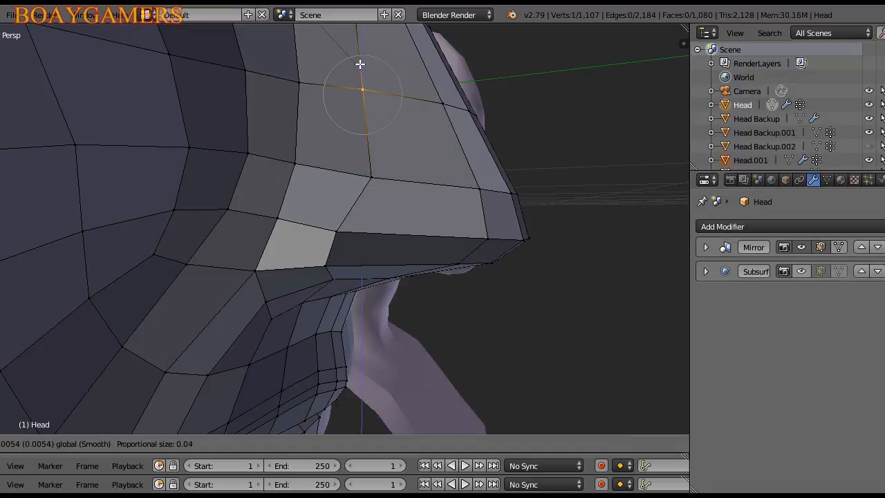
{"action": "left_click", "coordinate": [360, 64]}
{"action": "scroll", "coordinate": [364, 70], "scroll_direction": "down", "scroll_amount": 2}
{"action": "middle_click_drag", "start_coordinate": [364, 71], "coordinate": [348, 245]}
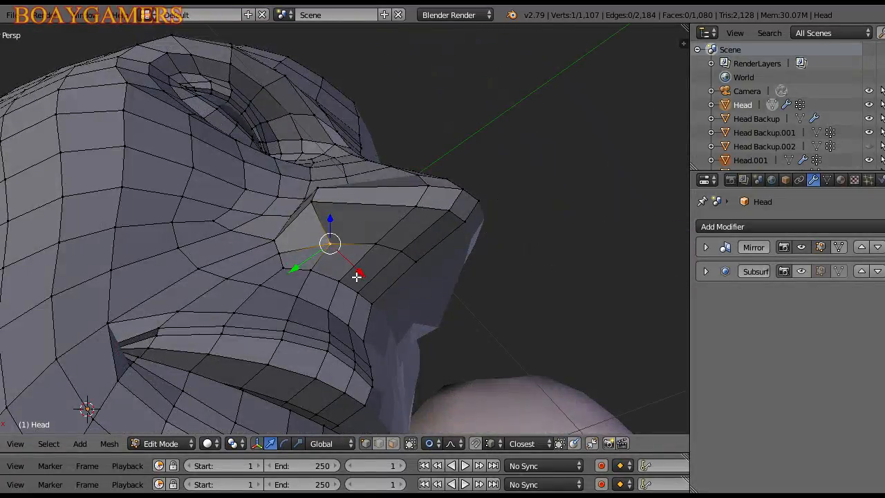
Step: Move the vertex on the side of the nostril wing back along the Y axis and fine-tune its position along X
{"action": "left_click_drag", "start_coordinate": [350, 271], "coordinate": [337, 268]}
{"action": "key", "text": "g"}
{"action": "key", "text": "x"}
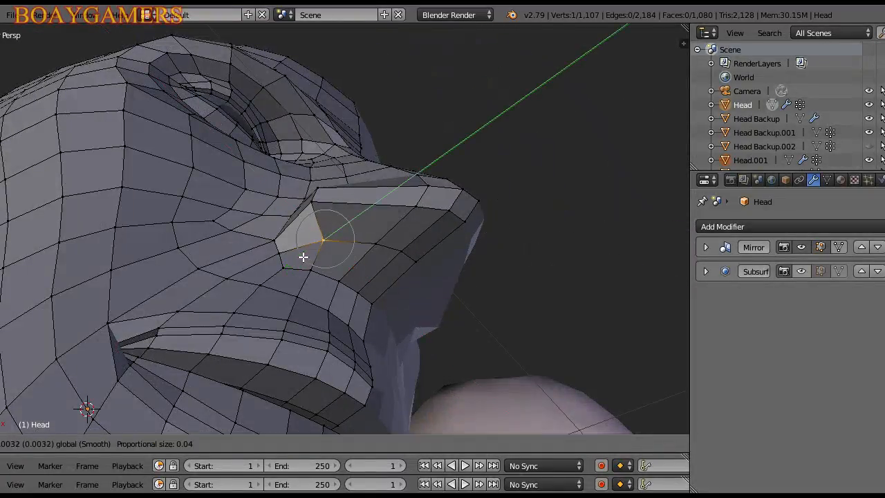
{"action": "left_click", "coordinate": [297, 257]}
{"action": "key", "text": "g"}
{"action": "key", "text": "x"}
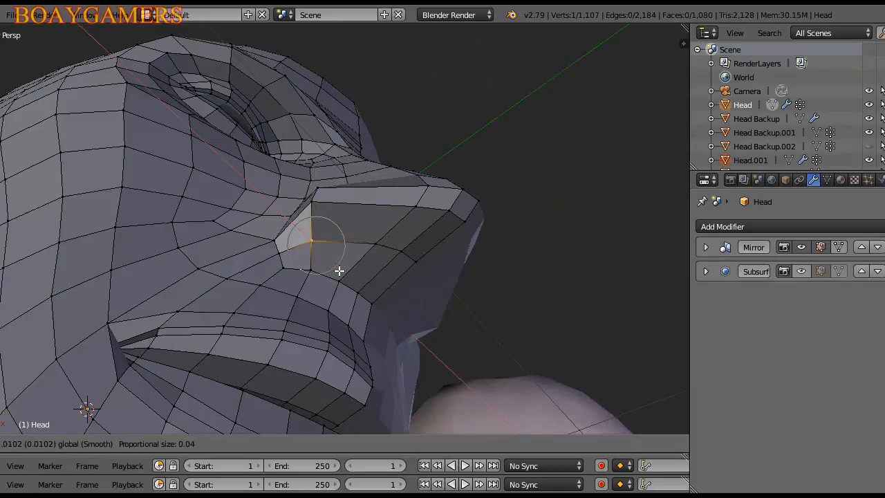
{"action": "left_click", "coordinate": [339, 272]}
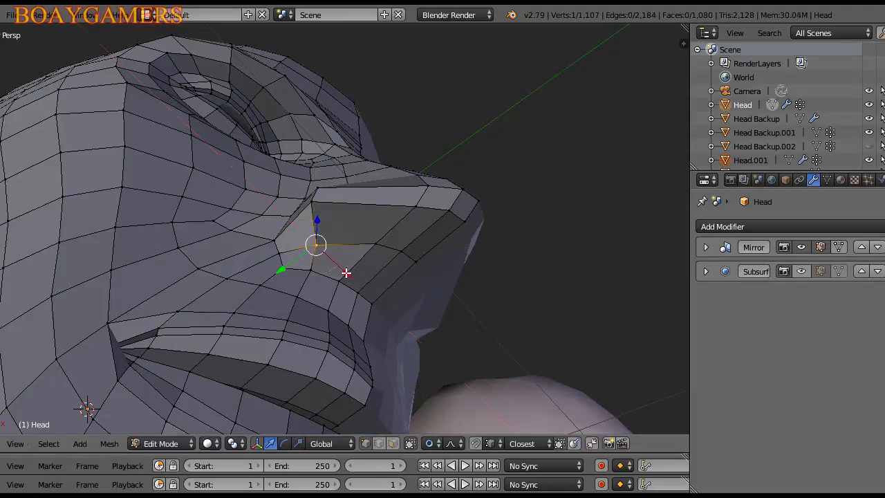
{"action": "middle_click_drag", "start_coordinate": [348, 275], "coordinate": [400, 352]}
{"action": "left_click_drag", "start_coordinate": [321, 259], "coordinate": [318, 272]}
Step: Examine the nose shape on the whole head in Object Mode from several angles against the reference head
{"action": "middle_click_drag", "start_coordinate": [321, 277], "coordinate": [389, 325]}
{"action": "scroll", "coordinate": [350, 298], "scroll_direction": "down", "scroll_amount": 5}
{"action": "key", "text": "Tab"}
{"action": "scroll", "coordinate": [375, 366], "scroll_direction": "down", "scroll_amount": 5}
{"action": "scroll", "coordinate": [512, 346], "scroll_direction": "up", "scroll_amount": 2}
{"action": "scroll", "coordinate": [409, 322], "scroll_direction": "up", "scroll_amount": 2}
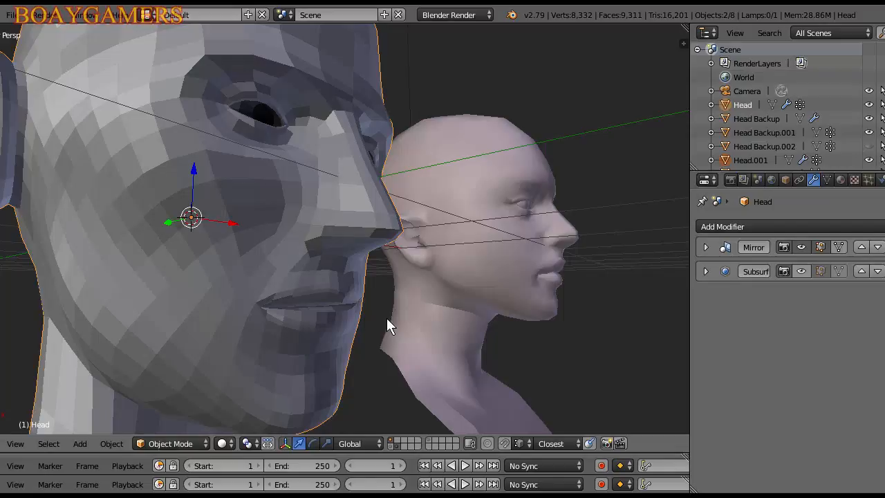
{"action": "middle_click_drag", "start_coordinate": [387, 320], "coordinate": [408, 356]}
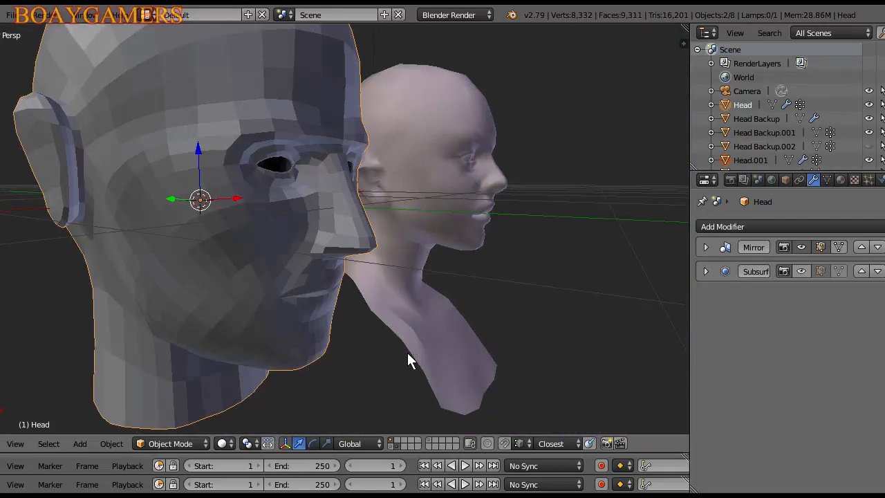
{"action": "middle_click_drag", "start_coordinate": [408, 356], "coordinate": [413, 272]}
{"action": "key", "text": "Tab"}
{"action": "scroll", "coordinate": [175, 292], "scroll_direction": "down", "scroll_amount": 3}
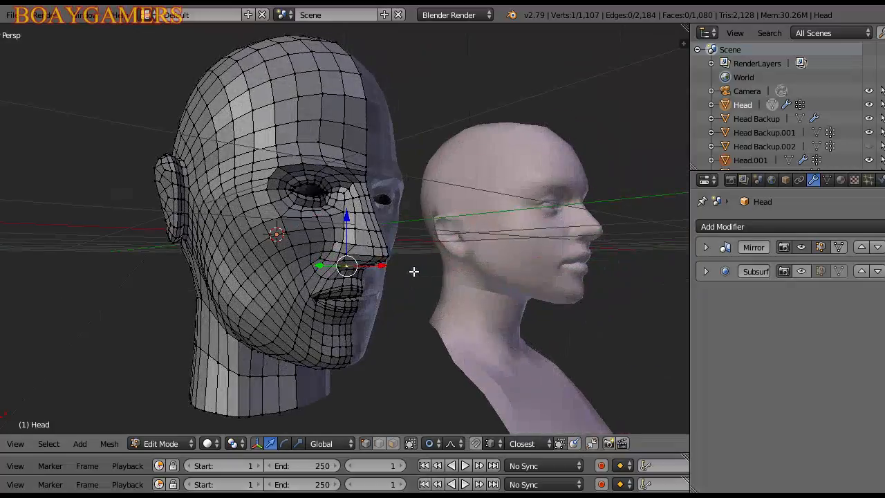
Step: Move the vertex beside the outer corner of the eye back along the Y axis with a proportional size of 0.09
{"action": "scroll", "coordinate": [414, 271], "scroll_direction": "up", "scroll_amount": 2}
{"action": "middle_click_drag", "start_coordinate": [335, 262], "coordinate": [622, 311]}
{"action": "right_click", "coordinate": [290, 181]}
{"action": "scroll", "coordinate": [288, 180], "scroll_direction": "up", "scroll_amount": 3}
{"action": "scroll", "coordinate": [346, 290], "scroll_direction": "up", "scroll_amount": 2}
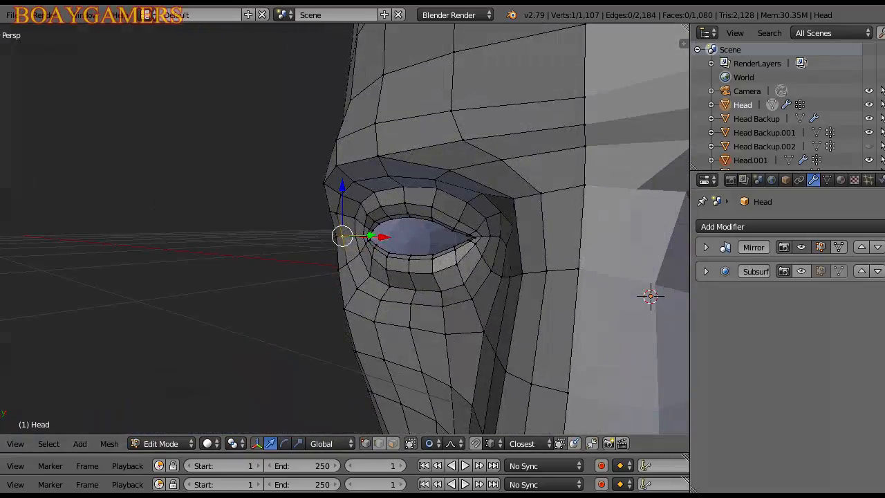
{"action": "middle_click_drag", "start_coordinate": [549, 240], "coordinate": [401, 246]}
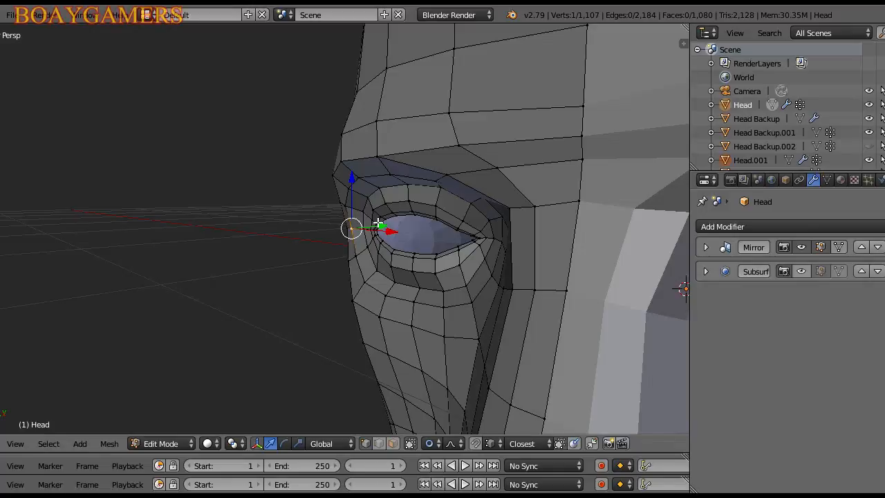
{"action": "key", "text": "g"}
{"action": "key", "text": "y"}
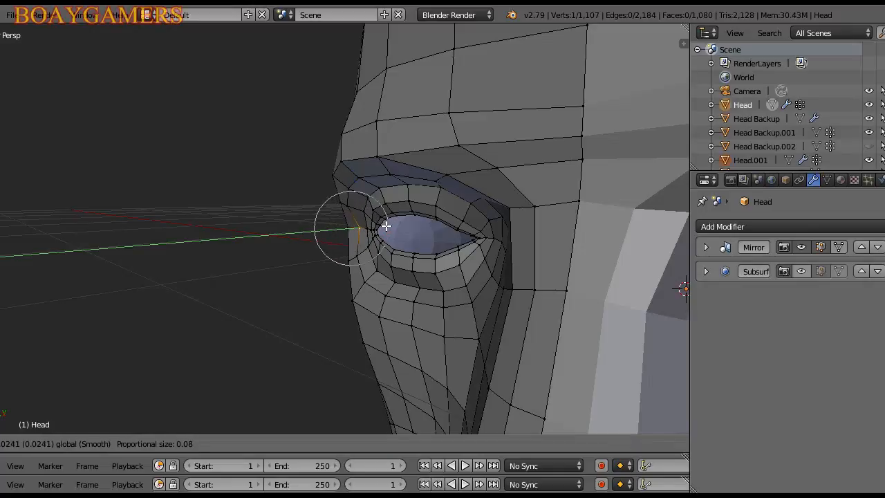
{"action": "scroll", "coordinate": [385, 226], "scroll_direction": "up", "scroll_amount": 1}
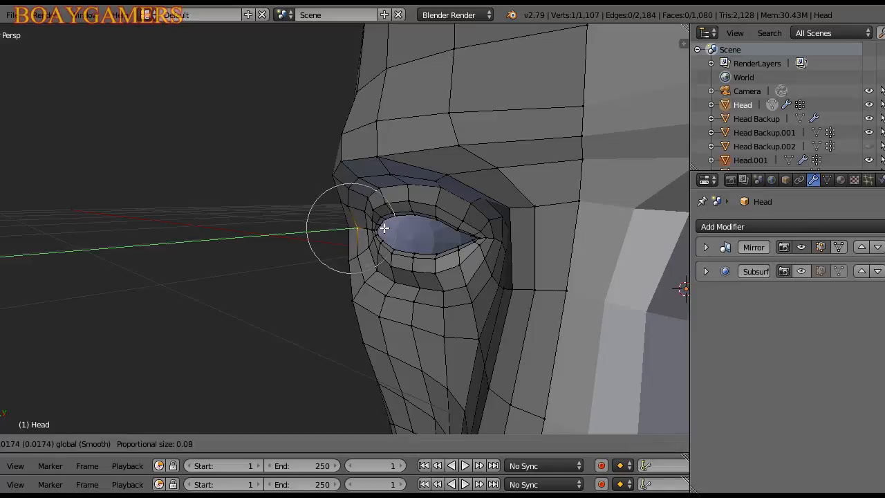
{"action": "left_click", "coordinate": [386, 225]}
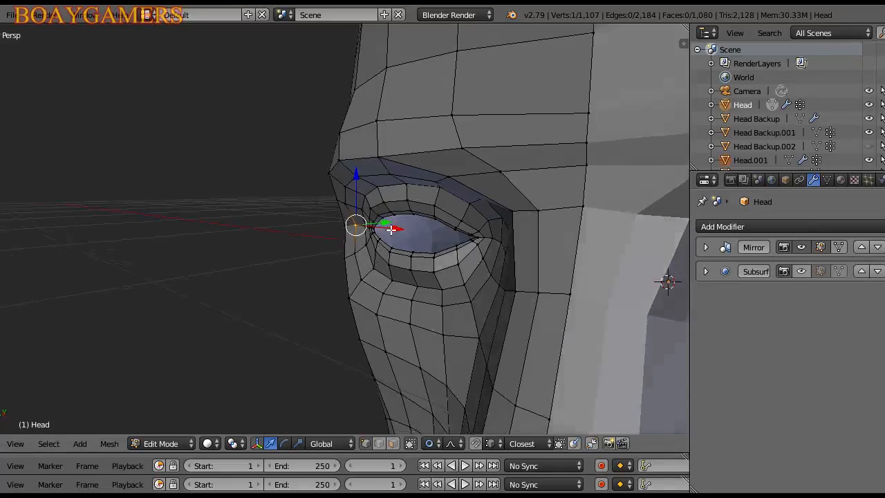
Step: Examine the eye area and overall face in Object Mode beside the reference head
{"action": "middle_click_drag", "start_coordinate": [394, 229], "coordinate": [142, 238]}
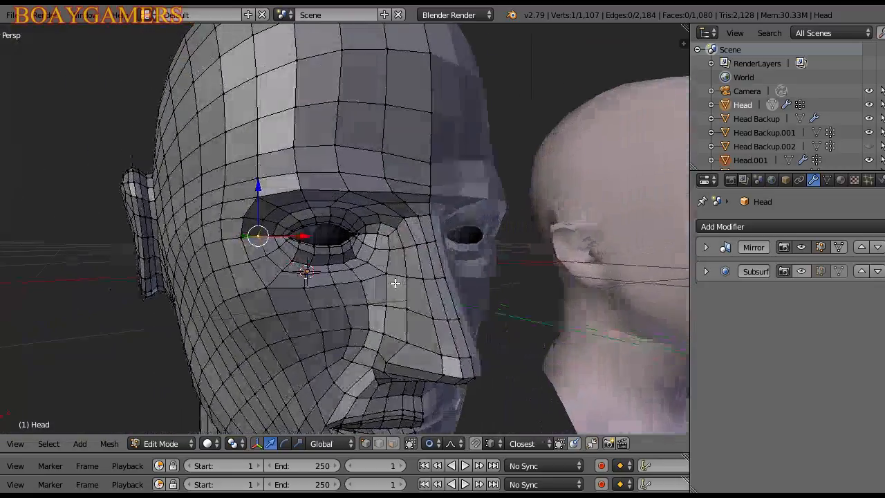
{"action": "key", "text": "Tab"}
{"action": "scroll", "coordinate": [395, 283], "scroll_direction": "down", "scroll_amount": 6}
{"action": "middle_click_drag", "start_coordinate": [408, 302], "coordinate": [514, 320]}
{"action": "scroll", "coordinate": [513, 320], "scroll_direction": "up", "scroll_amount": 2}
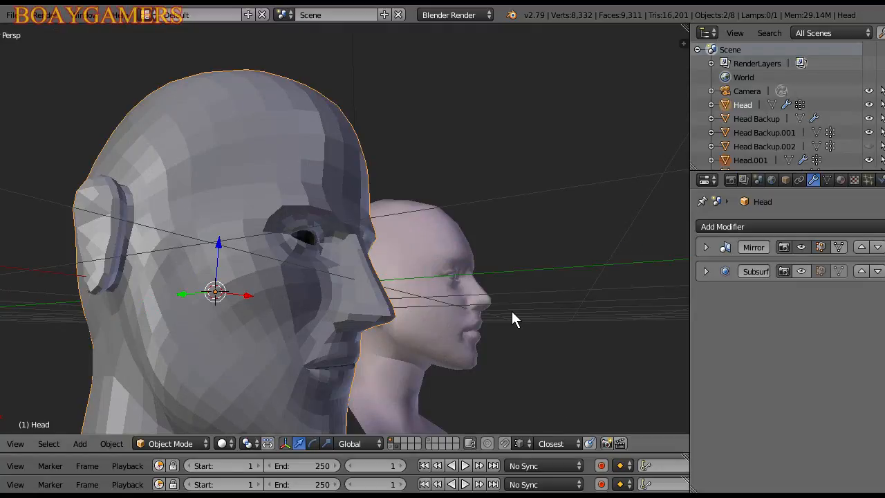
{"action": "middle_click_drag", "start_coordinate": [513, 313], "coordinate": [364, 271]}
{"action": "scroll", "coordinate": [356, 233], "scroll_direction": "up", "scroll_amount": 1}
Step: Lower the vertex at the corner of the mouth slightly along the Z axis with a proportional size of 0.04
{"action": "key", "text": "Tab"}
{"action": "right_click", "coordinate": [320, 236]}
{"action": "scroll", "coordinate": [364, 271], "scroll_direction": "up", "scroll_amount": 3}
{"action": "key", "text": "g"}
{"action": "key", "text": "z"}
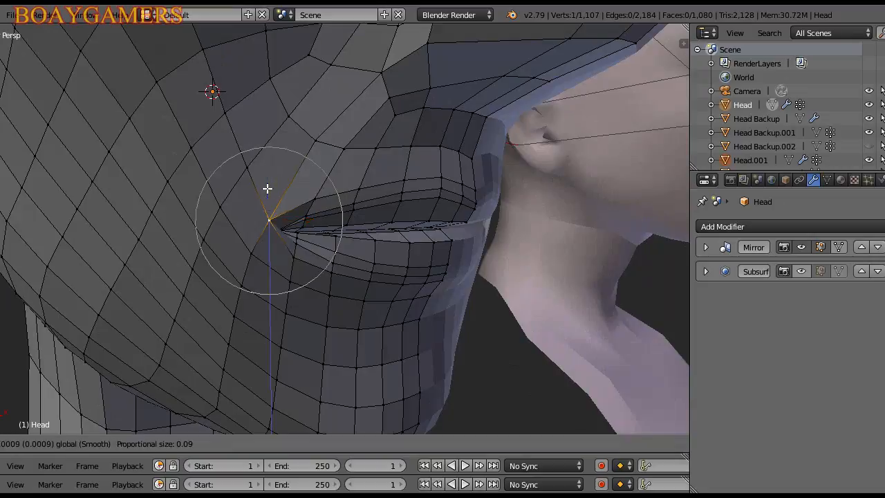
{"action": "scroll", "coordinate": [268, 192], "scroll_direction": "down", "scroll_amount": 4}
{"action": "scroll", "coordinate": [267, 193], "scroll_direction": "up", "scroll_amount": 5}
{"action": "scroll", "coordinate": [268, 192], "scroll_direction": "up", "scroll_amount": 7}
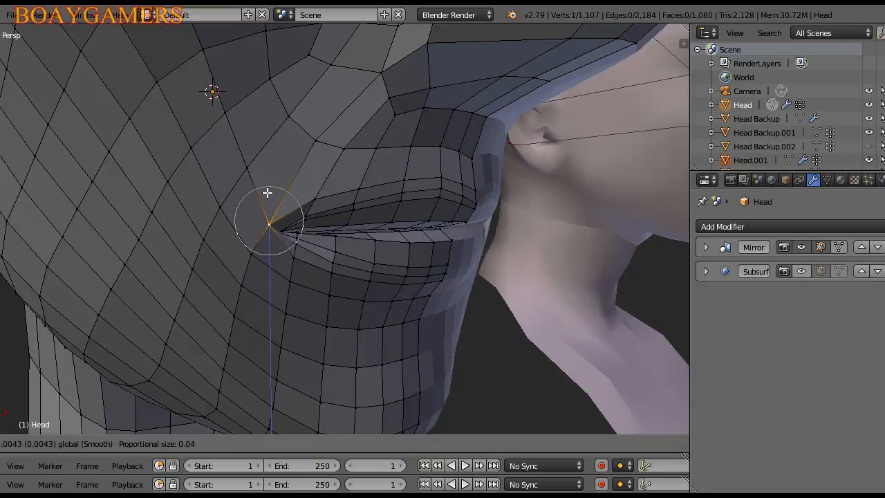
{"action": "left_click", "coordinate": [272, 198]}
Step: Lower the mouth corner vertex further along the Z axis by about 0.012 with a proportional size of 0.02
{"action": "mouse_move", "coordinate": [272, 199]}
{"action": "middle_mouse_down"}
{"action": "mouse_move", "coordinate": [375, 242]}
{"action": "mouse_move", "coordinate": [387, 237]}
{"action": "mouse_move", "coordinate": [352, 226]}
{"action": "mouse_move", "coordinate": [381, 253]}
{"action": "mouse_move", "coordinate": [330, 294]}
{"action": "mouse_move", "coordinate": [211, 279]}
{"action": "mouse_move", "coordinate": [235, 274]}
{"action": "mouse_move", "coordinate": [198, 216]}
{"action": "mouse_move", "coordinate": [230, 247]}
{"action": "mouse_move", "coordinate": [162, 248]}
{"action": "mouse_move", "coordinate": [361, 331]}
{"action": "mouse_move", "coordinate": [311, 328]}
{"action": "mouse_move", "coordinate": [239, 342]}
{"action": "mouse_move", "coordinate": [508, 296]}
{"action": "mouse_move", "coordinate": [547, 328]}
{"action": "mouse_move", "coordinate": [212, 321]}
{"action": "mouse_move", "coordinate": [445, 222]}
{"action": "mouse_move", "coordinate": [366, 243]}
{"action": "mouse_move", "coordinate": [232, 219]}
{"action": "middle_mouse_up"}
{"action": "key", "text": "z"}
{"action": "key", "text": "z"}
{"action": "key", "text": "g"}
{"action": "key", "text": "z"}
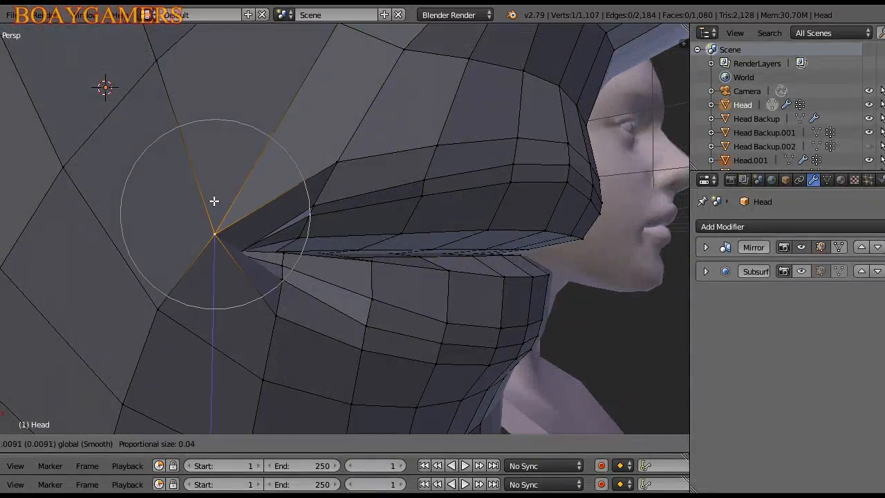
{"action": "scroll", "coordinate": [214, 201], "scroll_direction": "up", "scroll_amount": 7}
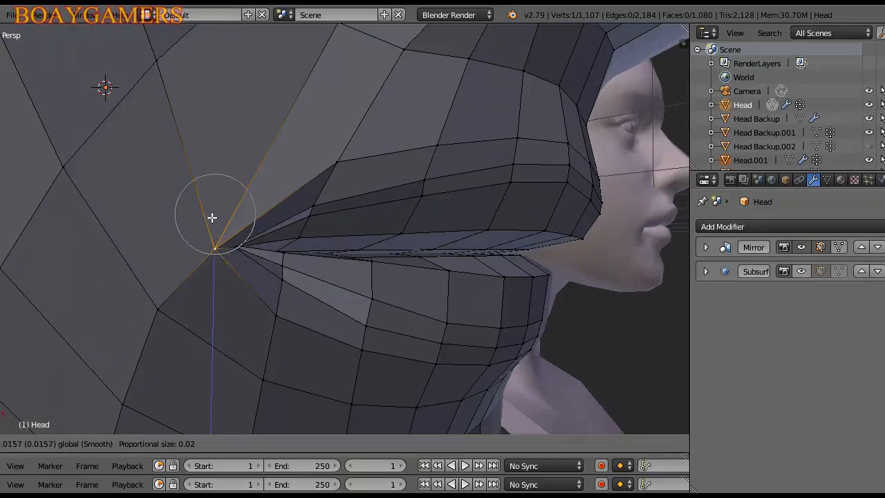
{"action": "left_click", "coordinate": [220, 208]}
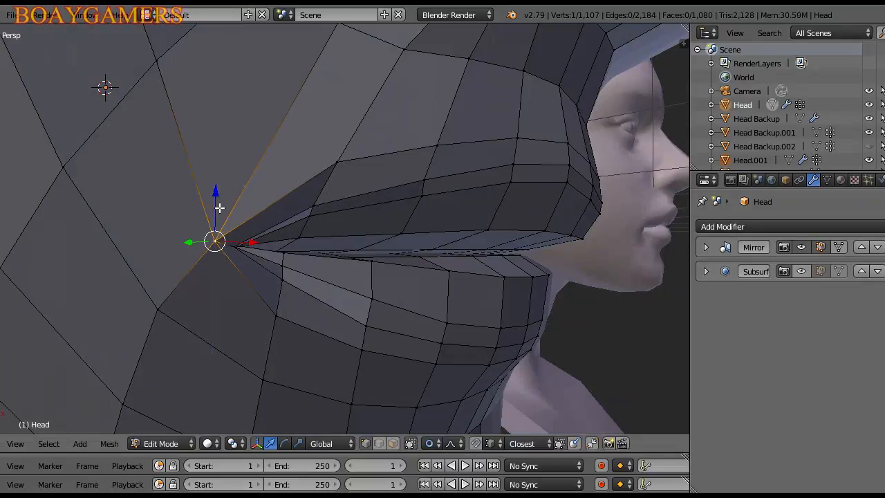
Step: Raise the vertex just below the mouth corner along the Z axis
{"action": "middle_click_drag", "start_coordinate": [236, 260], "coordinate": [318, 313]}
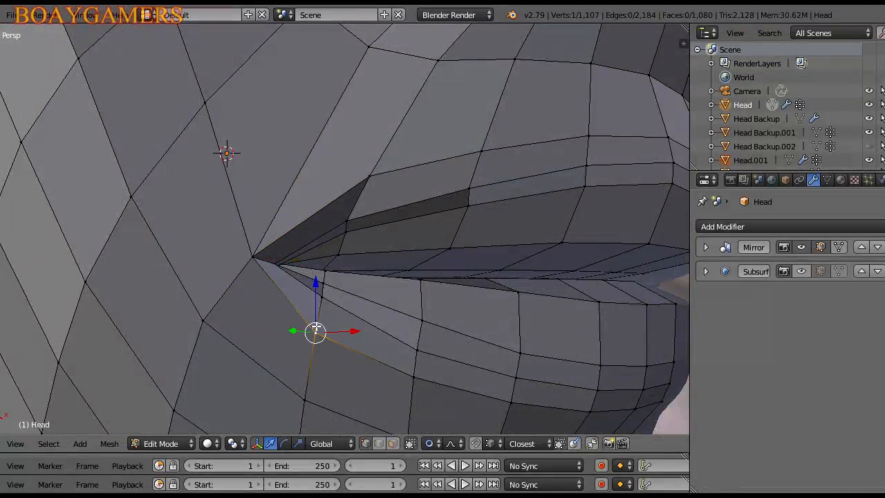
{"action": "left_click_drag", "start_coordinate": [316, 302], "coordinate": [318, 273]}
{"action": "key", "text": "ctrl+z"}
Step: Examine the mouth, lips and chin in Object Mode from the front and the side
{"action": "scroll", "coordinate": [313, 288], "scroll_direction": "down", "scroll_amount": 7}
{"action": "scroll", "coordinate": [318, 273], "scroll_direction": "down", "scroll_amount": 7}
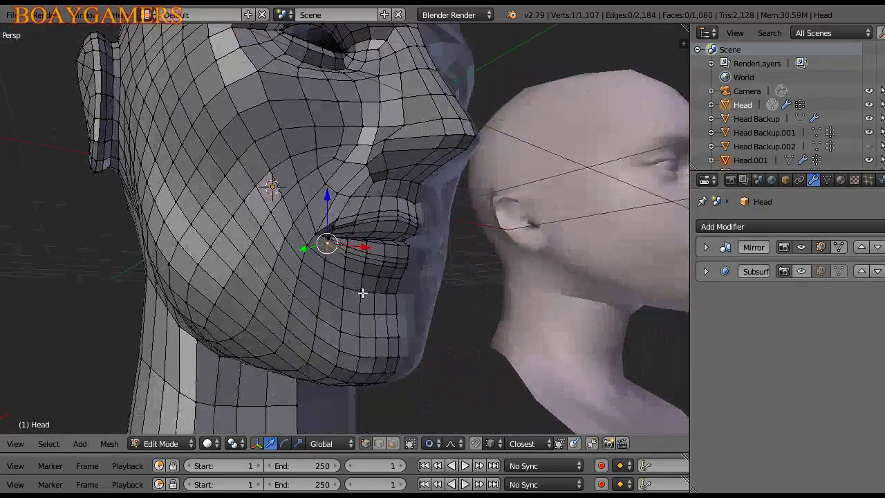
{"action": "key", "text": "Tab"}
{"action": "middle_click_drag", "start_coordinate": [450, 298], "coordinate": [369, 310]}
{"action": "scroll", "coordinate": [369, 311], "scroll_direction": "down", "scroll_amount": 2}
{"action": "scroll", "coordinate": [478, 317], "scroll_direction": "up", "scroll_amount": 2}
{"action": "mouse_move", "coordinate": [479, 317]}
{"action": "middle_mouse_down"}
{"action": "mouse_move", "coordinate": [390, 307]}
{"action": "mouse_move", "coordinate": [359, 319]}
{"action": "mouse_move", "coordinate": [447, 336]}
{"action": "mouse_move", "coordinate": [459, 304]}
{"action": "mouse_move", "coordinate": [501, 293]}
{"action": "mouse_move", "coordinate": [592, 303]}
{"action": "mouse_move", "coordinate": [447, 302]}
{"action": "mouse_move", "coordinate": [360, 288]}
{"action": "mouse_move", "coordinate": [475, 301]}
{"action": "middle_mouse_up"}
{"action": "scroll", "coordinate": [359, 319], "scroll_direction": "down", "scroll_amount": 5}
{"action": "scroll", "coordinate": [445, 300], "scroll_direction": "up", "scroll_amount": 4}
{"action": "scroll", "coordinate": [475, 300], "scroll_direction": "down", "scroll_amount": 2}
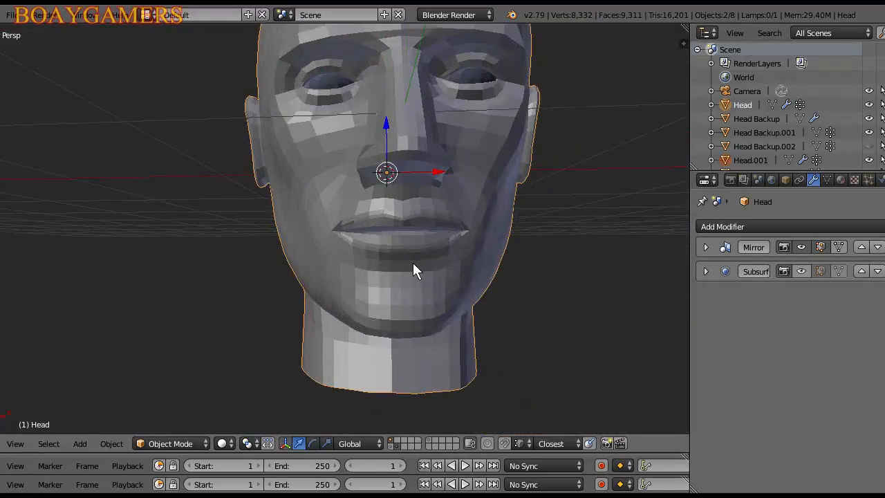
{"action": "scroll", "coordinate": [337, 254], "scroll_direction": "up", "scroll_amount": 1}
{"action": "middle_click_drag", "start_coordinate": [337, 248], "coordinate": [511, 253]}
{"action": "scroll", "coordinate": [403, 249], "scroll_direction": "up", "scroll_amount": 3}
{"action": "scroll", "coordinate": [323, 240], "scroll_direction": "down", "scroll_amount": 4}
{"action": "scroll", "coordinate": [509, 254], "scroll_direction": "up", "scroll_amount": 2}
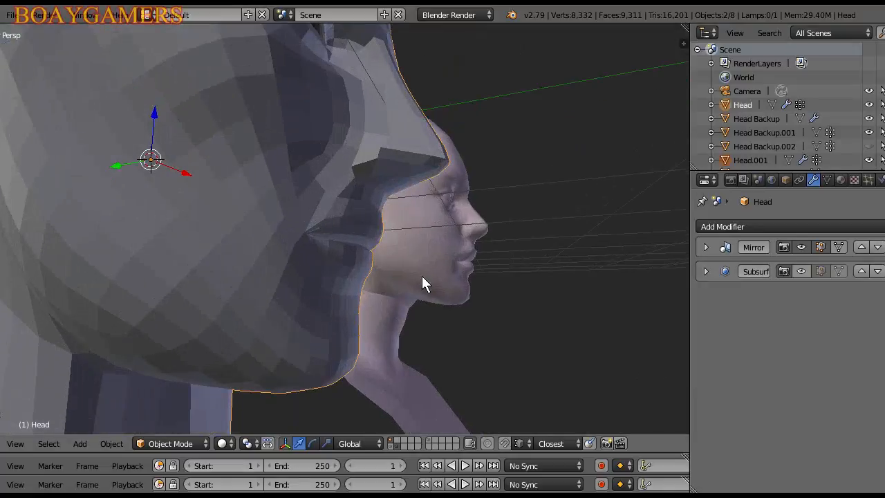
Step: Select the vertices along the lower edge of the lower lip near the centre line and adjust the lip's fullness
{"action": "key", "text": "Tab"}
{"action": "middle_click_drag", "start_coordinate": [422, 276], "coordinate": [315, 282]}
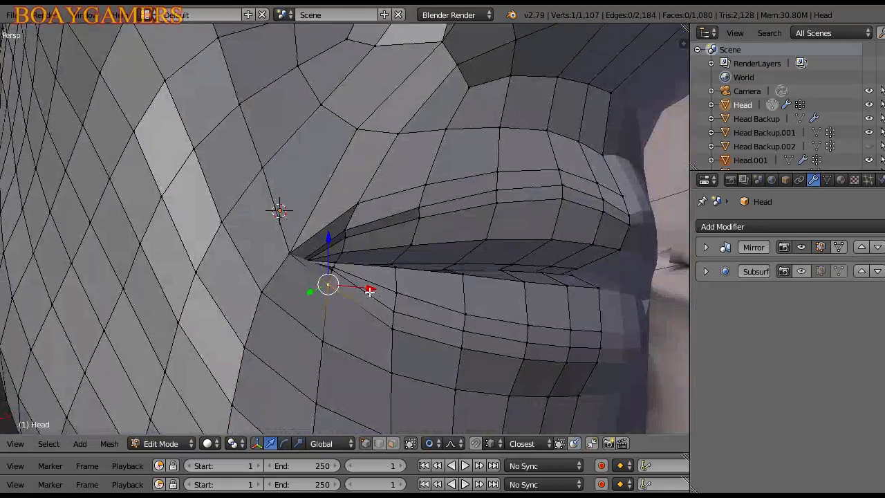
{"action": "middle_click_drag", "start_coordinate": [460, 327], "coordinate": [422, 312]}
{"action": "right_click", "coordinate": [458, 293]}
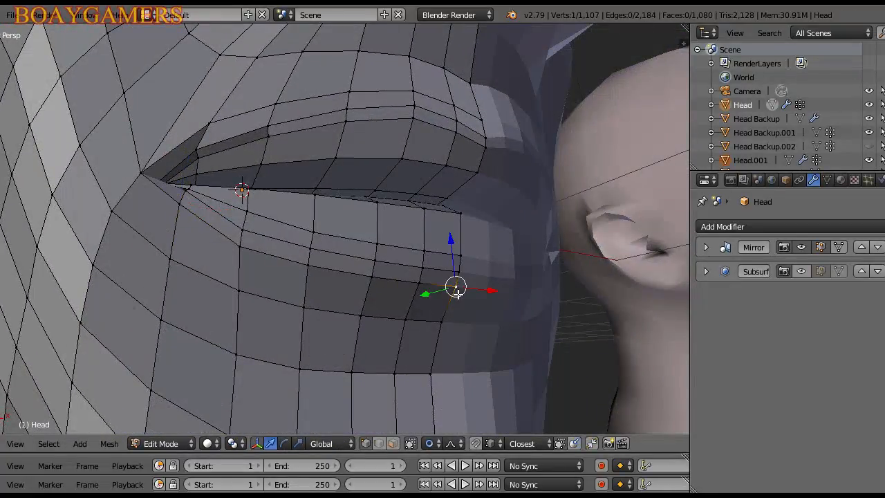
{"action": "right_click", "coordinate": [422, 287], "text": "shift"}
{"action": "right_click", "coordinate": [424, 267], "text": "shift"}
{"action": "right_click", "coordinate": [464, 278], "text": "shift"}
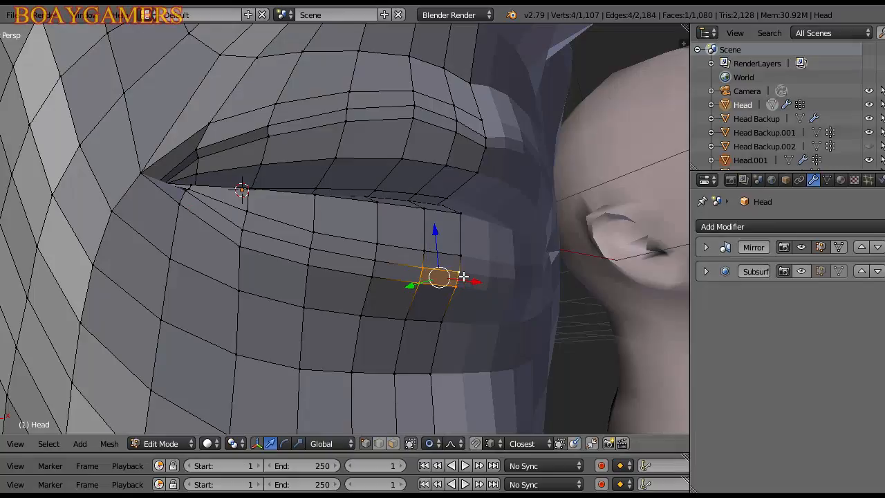
{"action": "middle_click_drag", "start_coordinate": [424, 295], "coordinate": [522, 315]}
{"action": "mouse_move", "coordinate": [291, 264]}
{"action": "left_mouse_down"}
{"action": "mouse_move", "coordinate": [308, 263]}
{"action": "mouse_move", "coordinate": [277, 257]}
{"action": "mouse_move", "coordinate": [287, 258]}
{"action": "left_mouse_up"}
{"action": "scroll", "coordinate": [303, 264], "scroll_direction": "down", "scroll_amount": 4}
{"action": "right_click", "coordinate": [253, 240], "text": "shift"}
{"action": "middle_click_drag", "start_coordinate": [287, 259], "coordinate": [516, 336]}
Step: Move the three centre-line vertices on the front of the upper lip forward along the Y axis by about 0.01
{"action": "key", "text": "Tab"}
{"action": "middle_click_drag", "start_coordinate": [382, 272], "coordinate": [309, 325]}
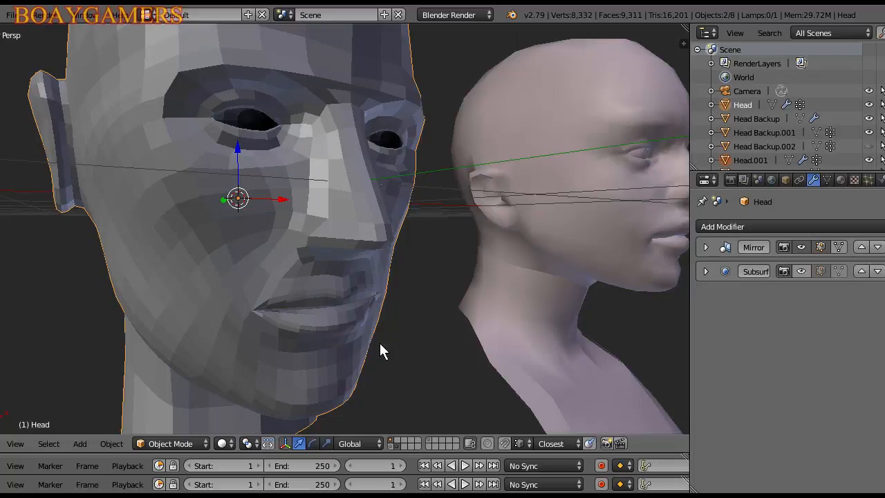
{"action": "middle_click_drag", "start_coordinate": [380, 344], "coordinate": [401, 267]}
{"action": "key", "text": "Tab"}
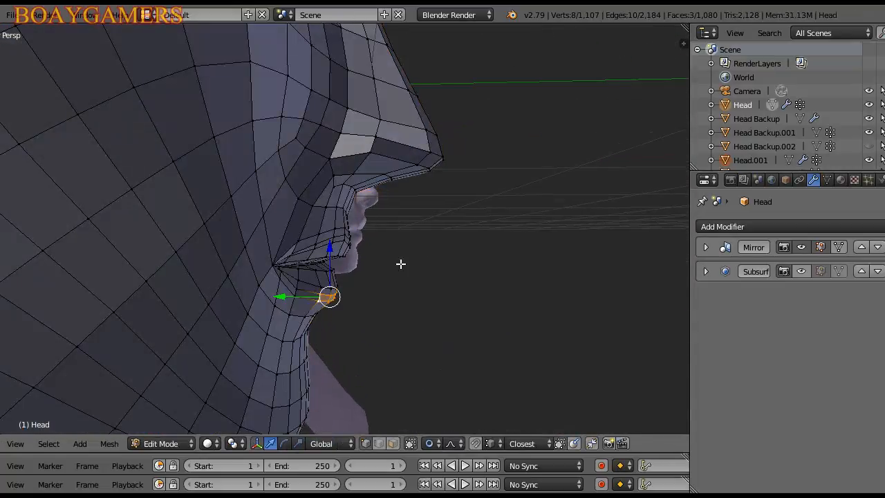
{"action": "right_click", "coordinate": [353, 235]}
{"action": "middle_click_drag", "start_coordinate": [352, 235], "coordinate": [527, 262]}
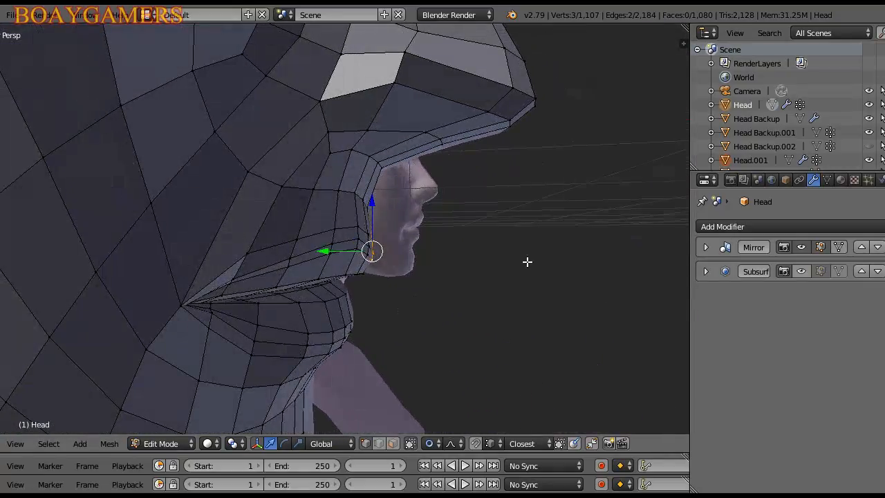
{"action": "key", "text": "g"}
{"action": "key", "text": "y"}
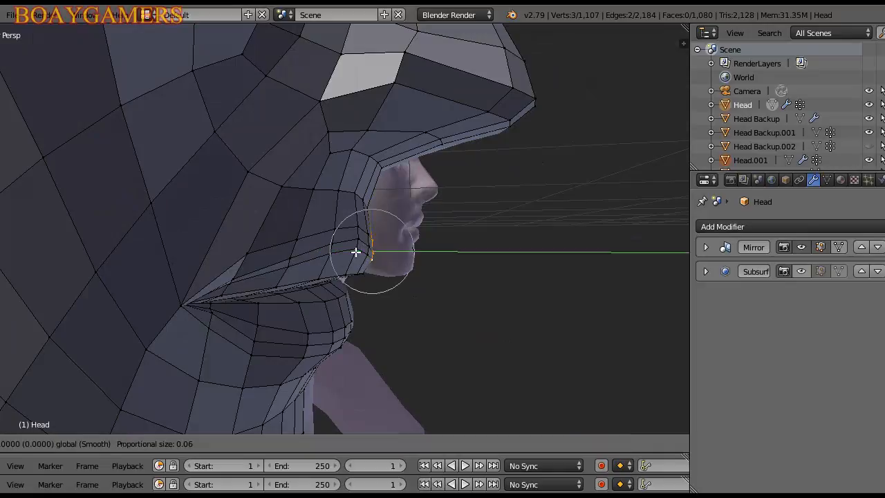
{"action": "scroll", "coordinate": [358, 250], "scroll_direction": "down", "scroll_amount": 3}
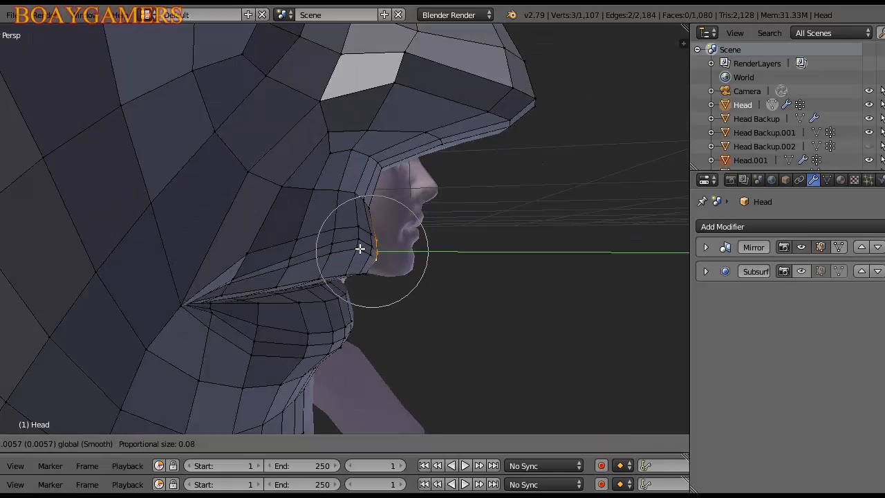
{"action": "scroll", "coordinate": [363, 248], "scroll_direction": "up", "scroll_amount": 3}
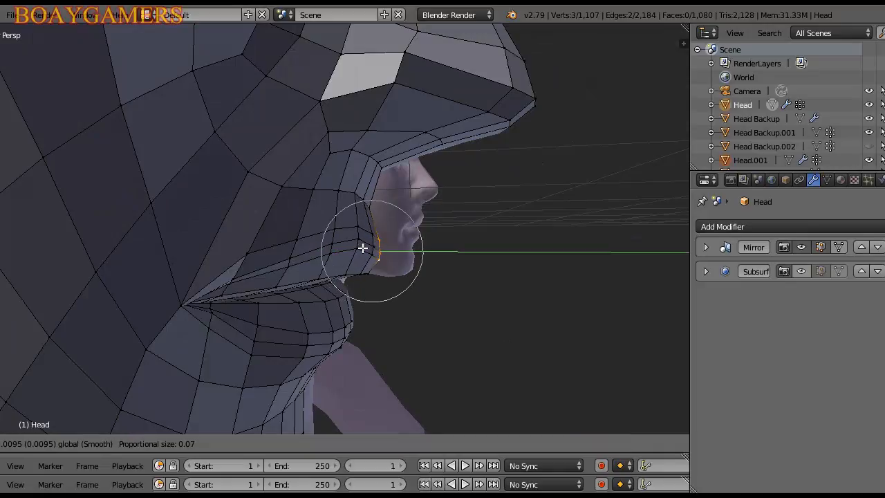
{"action": "scroll", "coordinate": [363, 248], "scroll_direction": "down", "scroll_amount": 1}
{"action": "left_click", "coordinate": [363, 248]}
Step: Extend the selection to nine vertices on the front of the upper lip beside the centre line and move them forward along the Y axis
{"action": "middle_click_drag", "start_coordinate": [363, 248], "coordinate": [151, 221]}
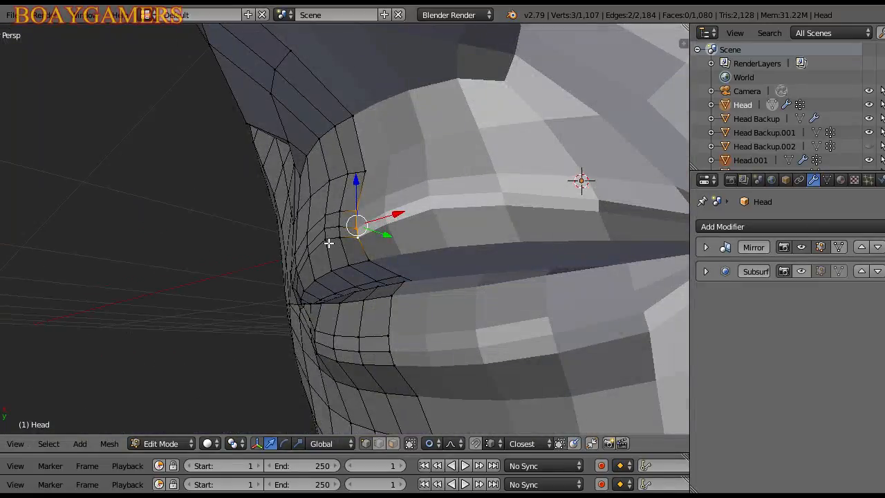
{"action": "middle_click_drag", "start_coordinate": [328, 243], "coordinate": [385, 224]}
{"action": "right_click", "coordinate": [377, 228], "text": "shift"}
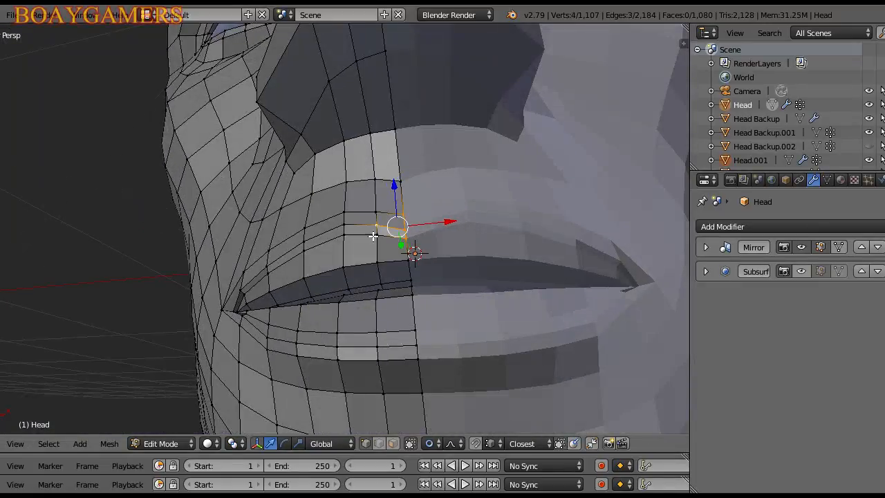
{"action": "right_click", "coordinate": [381, 214], "text": "shift"}
{"action": "middle_click_drag", "start_coordinate": [375, 233], "coordinate": [404, 261]}
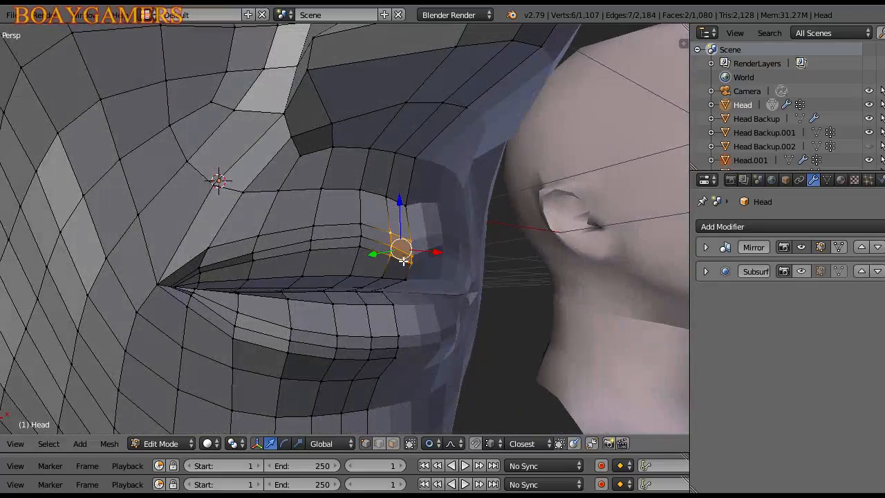
{"action": "key", "text": "g"}
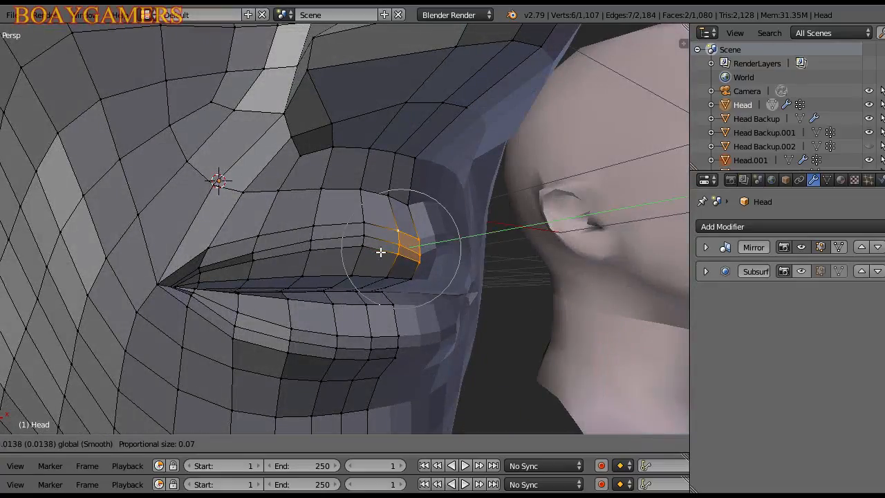
{"action": "scroll", "coordinate": [381, 252], "scroll_direction": "up", "scroll_amount": 1}
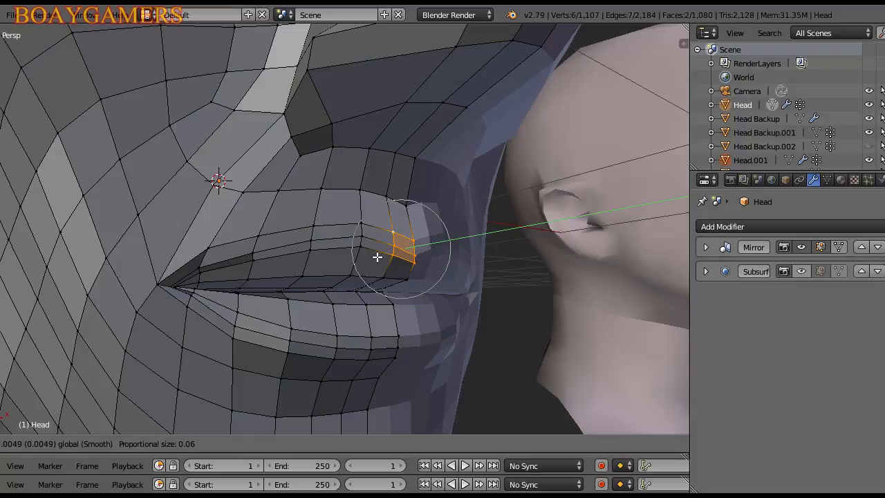
{"action": "left_click", "coordinate": [377, 254]}
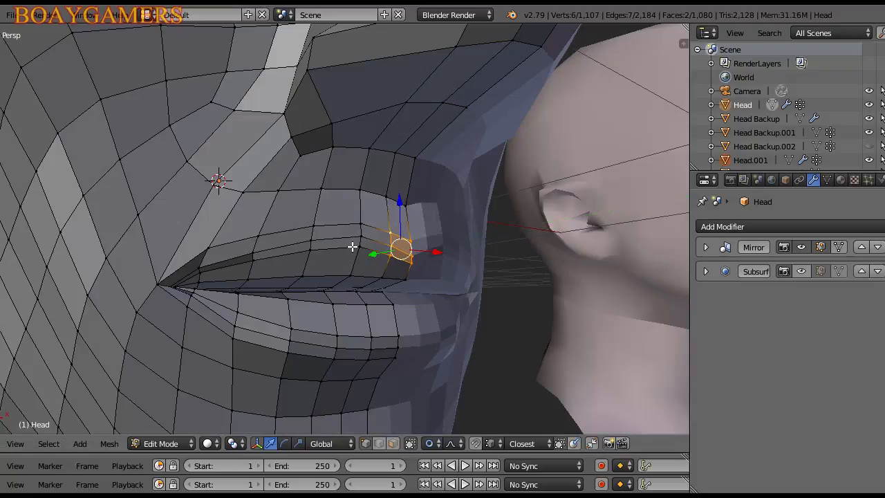
{"action": "right_click", "coordinate": [364, 229], "text": "shift"}
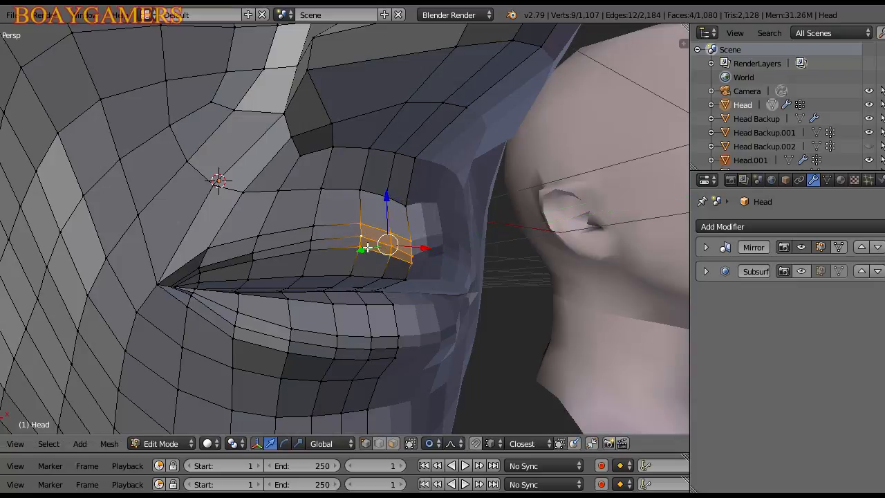
{"action": "left_click_drag", "start_coordinate": [368, 248], "coordinate": [393, 206]}
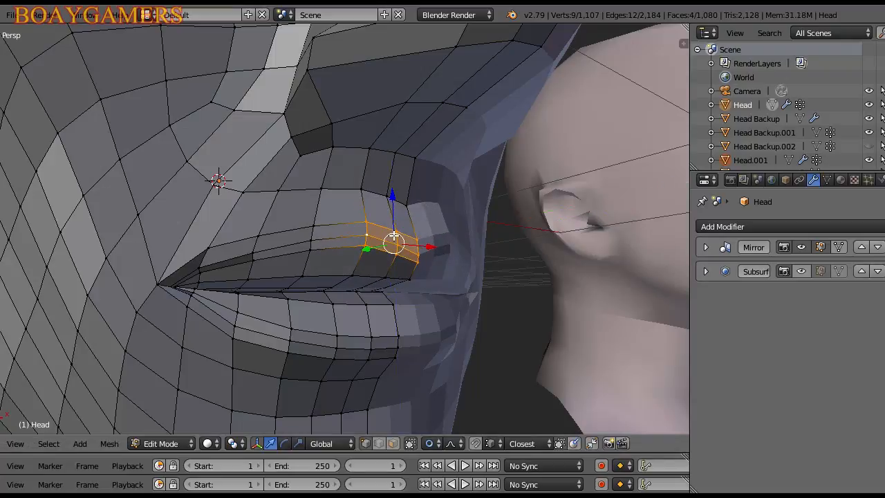
Step: Raise the nine vertices on the front of the upper lip by about 0.007 along the Z axis
{"action": "middle_click_drag", "start_coordinate": [394, 207], "coordinate": [436, 246]}
{"action": "left_click_drag", "start_coordinate": [399, 223], "coordinate": [404, 206]}
{"action": "scroll", "coordinate": [402, 216], "scroll_direction": "down", "scroll_amount": 1}
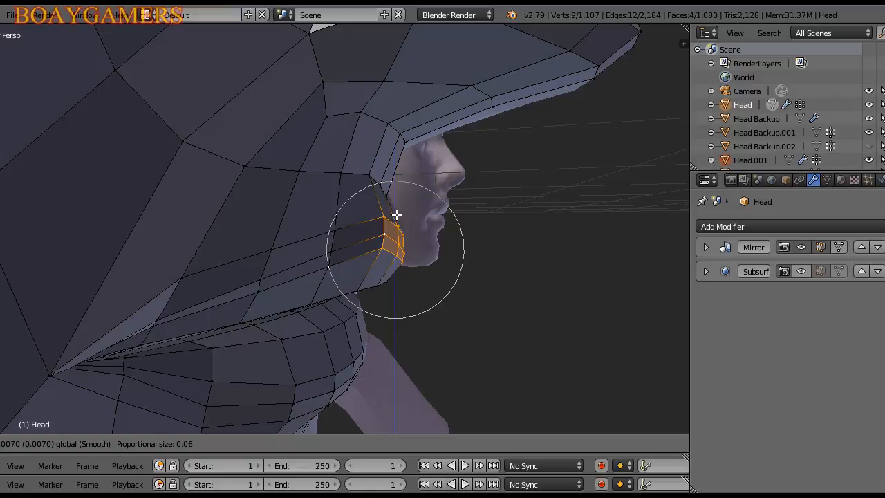
{"action": "left_click", "coordinate": [396, 215]}
Step: Select the next column of three upper-lip vertices toward the mouth corner and raise them along the Z axis
{"action": "middle_click_drag", "start_coordinate": [396, 214], "coordinate": [316, 237]}
{"action": "right_click", "coordinate": [298, 229]}
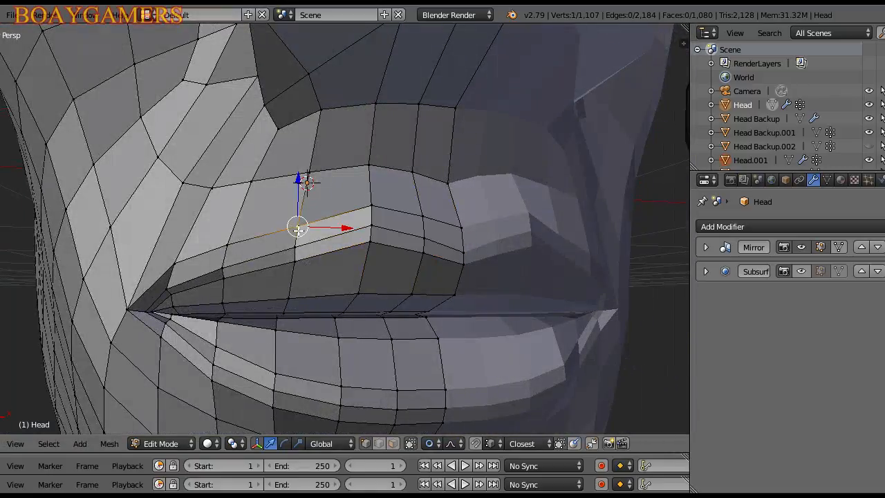
{"action": "key", "text": "g"}
{"action": "key", "text": "z"}
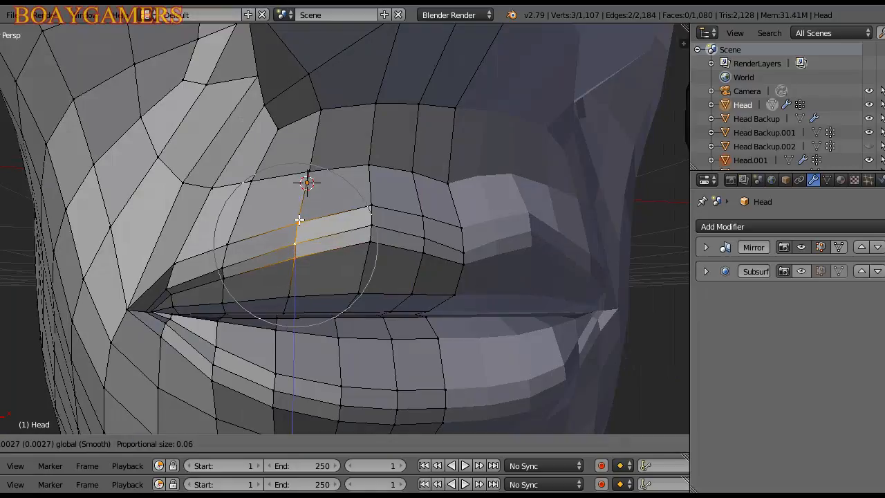
{"action": "left_click", "coordinate": [299, 217]}
Step: Adjust the height of individual vertices along the upper lip between its peak and the mouth corner to smooth the lip contour
{"action": "middle_click_drag", "start_coordinate": [448, 297], "coordinate": [398, 293]}
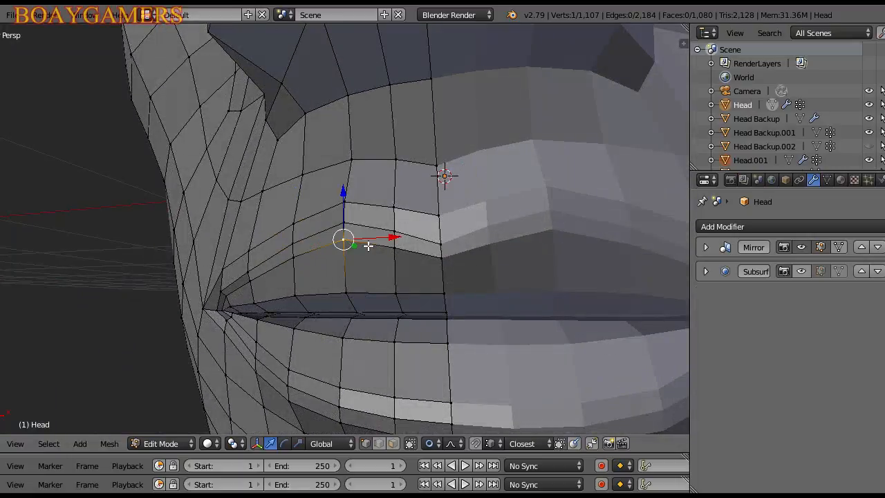
{"action": "left_click_drag", "start_coordinate": [344, 210], "coordinate": [351, 218]}
{"action": "scroll", "coordinate": [348, 215], "scroll_direction": "up", "scroll_amount": 4}
{"action": "mouse_move", "coordinate": [366, 297]}
{"action": "middle_mouse_down"}
{"action": "mouse_move", "coordinate": [427, 302]}
{"action": "mouse_move", "coordinate": [368, 281]}
{"action": "middle_mouse_up"}
{"action": "right_click", "coordinate": [379, 207]}
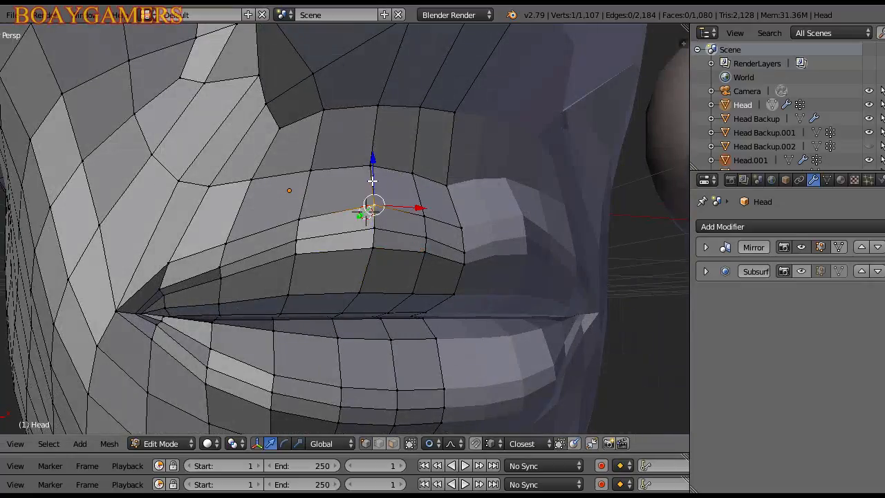
{"action": "right_click", "coordinate": [300, 217]}
{"action": "left_click_drag", "start_coordinate": [301, 198], "coordinate": [303, 193]}
{"action": "scroll", "coordinate": [302, 194], "scroll_direction": "down", "scroll_amount": 4}
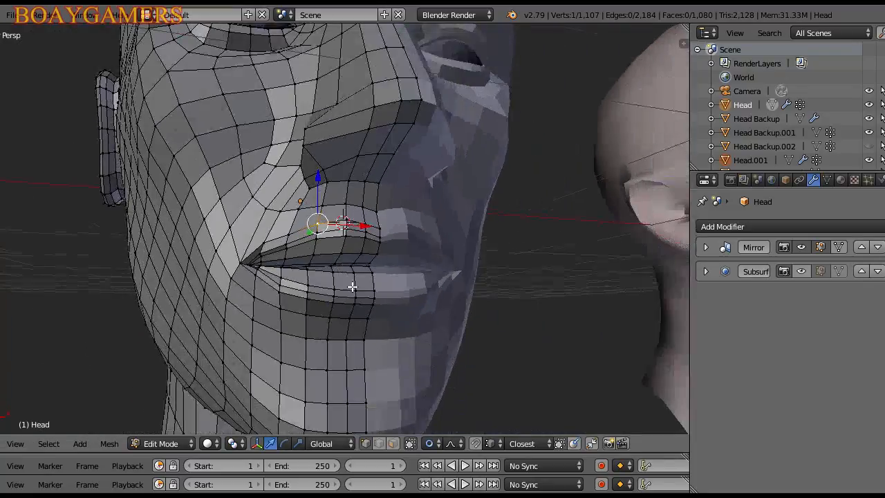
Step: Examine the lips and overall face shape in Object Mode beside the reference head, from the side and from below
{"action": "key", "text": "Tab"}
{"action": "middle_click_drag", "start_coordinate": [398, 329], "coordinate": [350, 323]}
{"action": "scroll", "coordinate": [393, 361], "scroll_direction": "down", "scroll_amount": 2}
{"action": "scroll", "coordinate": [393, 361], "scroll_direction": "down", "scroll_amount": 3}
{"action": "scroll", "coordinate": [409, 320], "scroll_direction": "up", "scroll_amount": 4}
{"action": "scroll", "coordinate": [409, 320], "scroll_direction": "down", "scroll_amount": 2}
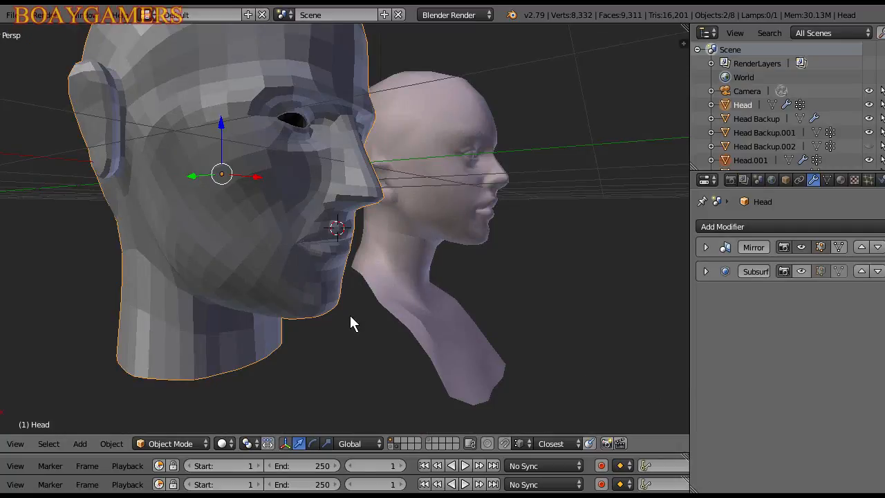
{"action": "scroll", "coordinate": [350, 315], "scroll_direction": "down", "scroll_amount": 2}
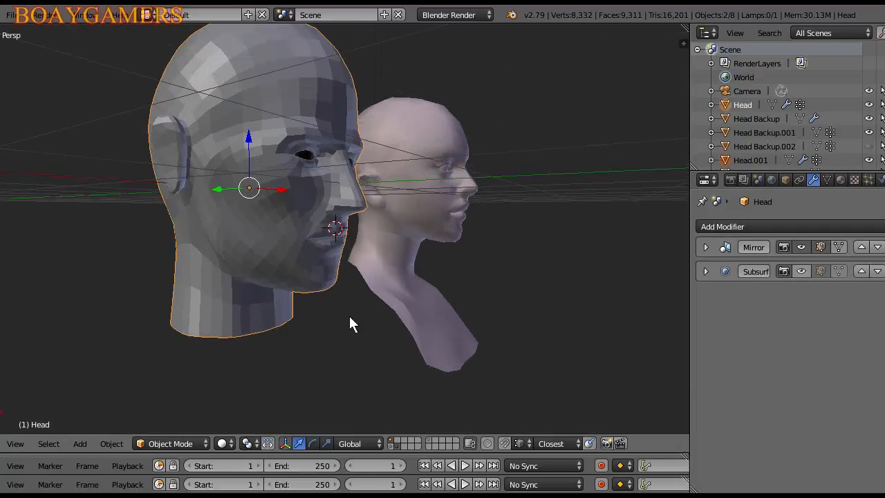
{"action": "middle_click_drag", "start_coordinate": [350, 317], "coordinate": [388, 299]}
{"action": "scroll", "coordinate": [387, 299], "scroll_direction": "up", "scroll_amount": 2}
{"action": "middle_click_drag", "start_coordinate": [354, 248], "coordinate": [270, 237], "text": "shift"}
{"action": "scroll", "coordinate": [347, 276], "scroll_direction": "up", "scroll_amount": 3}
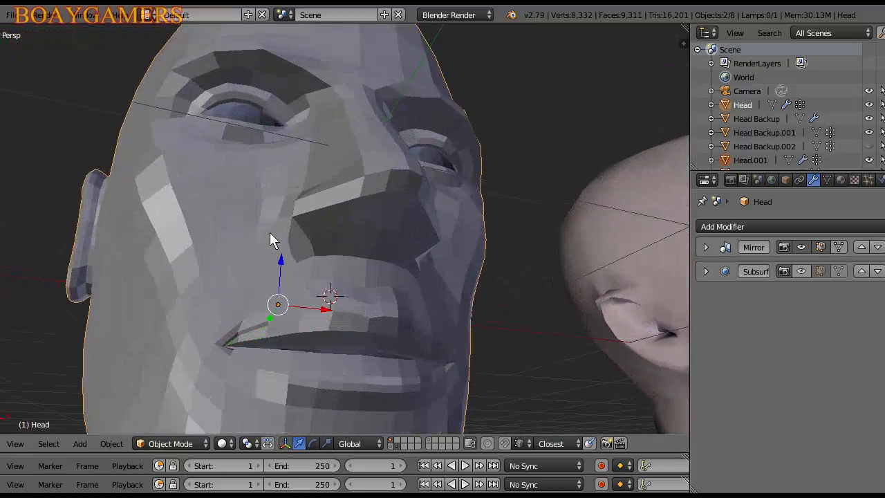
Step: In Edit Mode, select the inner vertex on the underside of the nose wing and move it outward along the X axis
{"action": "key", "text": "Tab"}
{"action": "scroll", "coordinate": [326, 235], "scroll_direction": "up", "scroll_amount": 3}
{"action": "mouse_move", "coordinate": [326, 235]}
{"action": "middle_mouse_down"}
{"action": "mouse_move", "coordinate": [353, 254]}
{"action": "mouse_move", "coordinate": [332, 247]}
{"action": "mouse_move", "coordinate": [341, 229]}
{"action": "middle_mouse_up"}
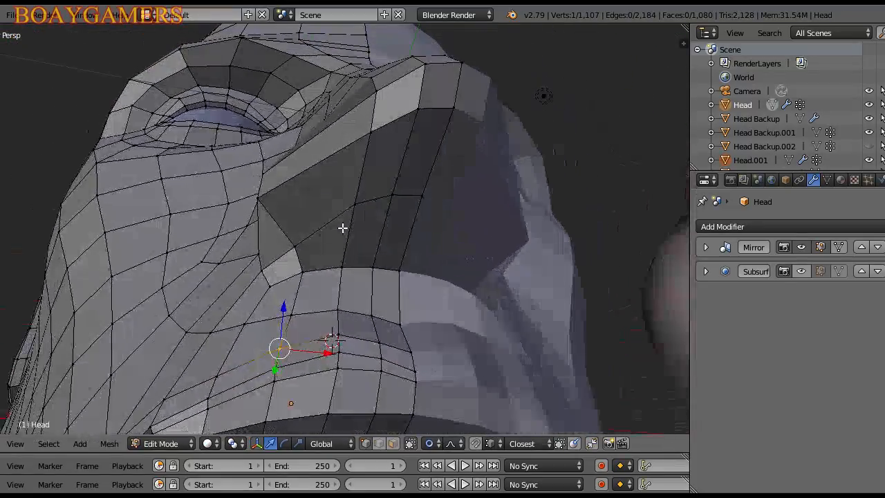
{"action": "right_click", "coordinate": [297, 246]}
{"action": "middle_click_drag", "start_coordinate": [297, 247], "coordinate": [326, 261]}
{"action": "key", "text": "g"}
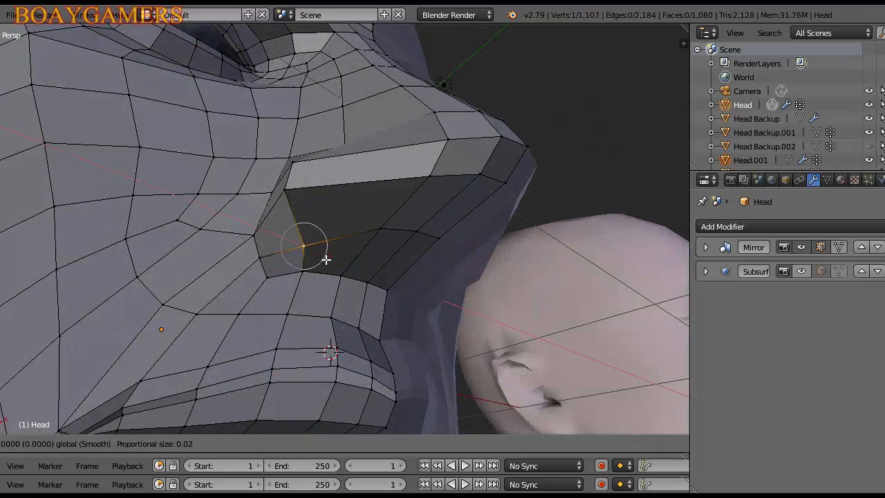
{"action": "key", "text": "x"}
{"action": "left_click", "coordinate": [318, 255]}
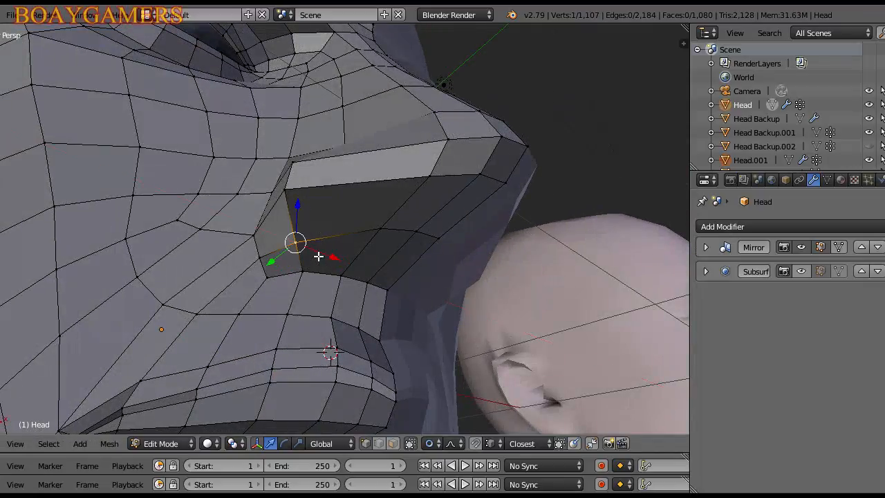
Step: Try to inset the four faces on the underside of the nose wing by about 0.02
{"action": "middle_click_drag", "start_coordinate": [318, 256], "coordinate": [406, 233]}
{"action": "scroll", "coordinate": [405, 242], "scroll_direction": "up", "scroll_amount": 2}
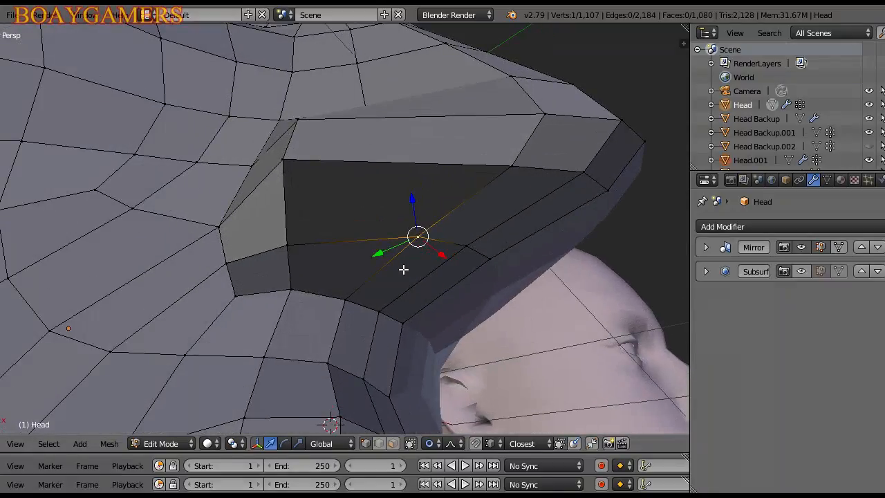
{"action": "scroll", "coordinate": [403, 267], "scroll_direction": "down", "scroll_amount": 1}
{"action": "middle_click_drag", "start_coordinate": [404, 267], "coordinate": [338, 271]}
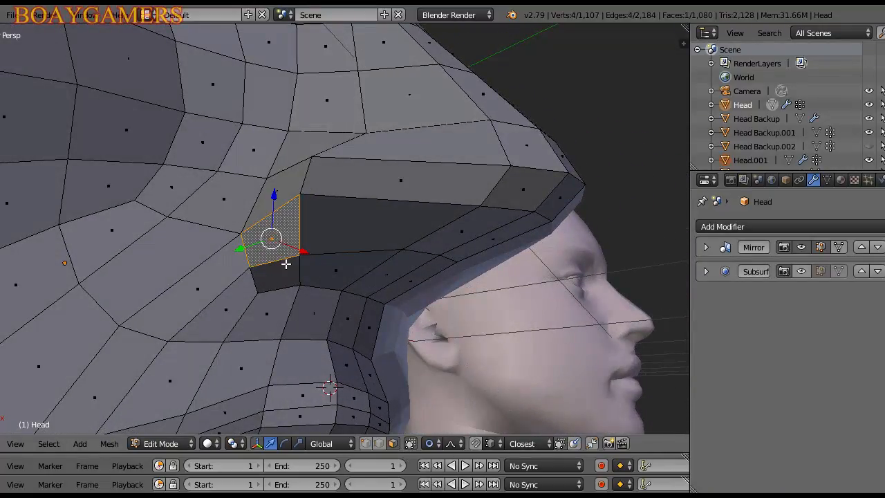
{"action": "right_click", "coordinate": [357, 267], "text": "shift"}
{"action": "right_click", "coordinate": [357, 227], "text": "shift"}
{"action": "middle_click_drag", "start_coordinate": [355, 234], "coordinate": [322, 261]}
{"action": "scroll", "coordinate": [332, 262], "scroll_direction": "up", "scroll_amount": 3}
{"action": "scroll", "coordinate": [298, 254], "scroll_direction": "up", "scroll_amount": 3}
{"action": "key", "text": "i"}
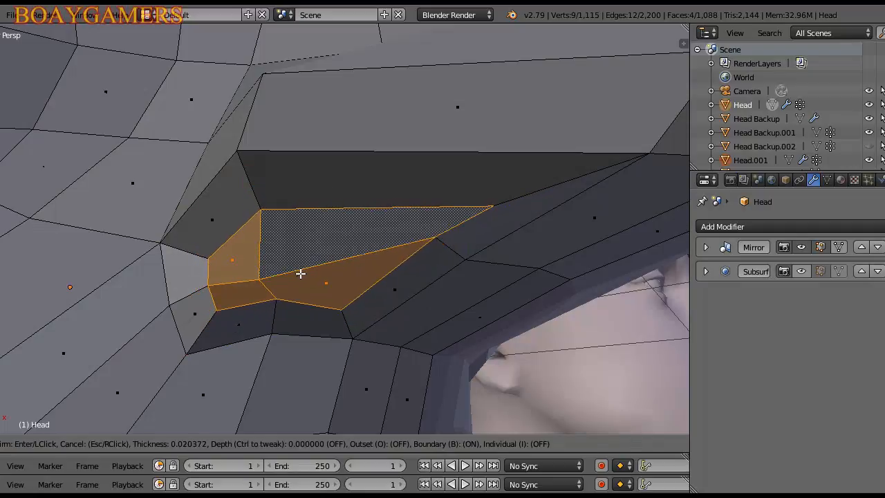
{"action": "left_click", "coordinate": [301, 274]}
Step: Add the two adjacent faces toward the nose's centre line to the nostril selection and inset all six faces by about 0.02
{"action": "scroll", "coordinate": [301, 273], "scroll_direction": "down", "scroll_amount": 3}
{"action": "middle_click_drag", "start_coordinate": [301, 273], "coordinate": [158, 277]}
{"action": "scroll", "coordinate": [283, 287], "scroll_direction": "down", "scroll_amount": 2}
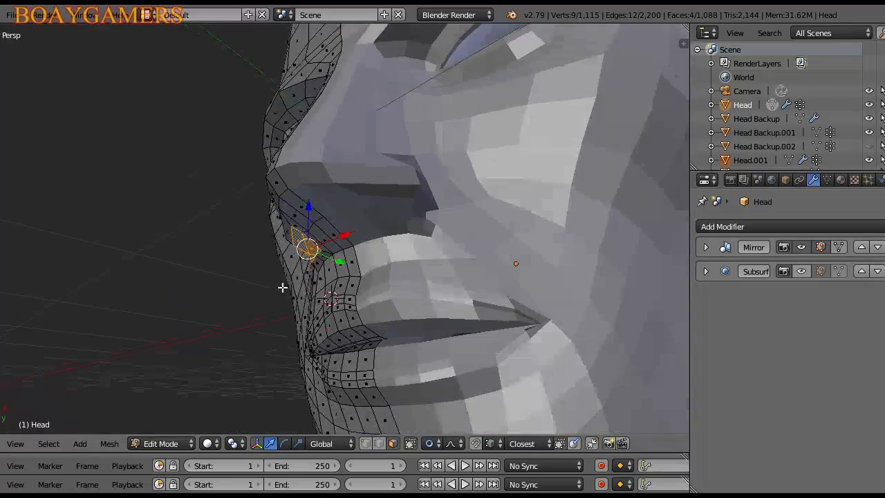
{"action": "middle_click_drag", "start_coordinate": [283, 288], "coordinate": [379, 279]}
{"action": "scroll", "coordinate": [342, 281], "scroll_direction": "up", "scroll_amount": 2}
{"action": "scroll", "coordinate": [381, 278], "scroll_direction": "up", "scroll_amount": 1}
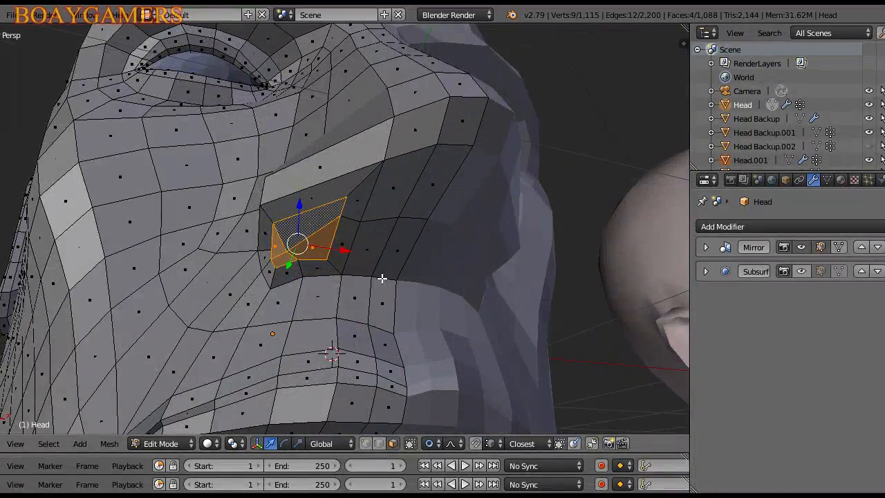
{"action": "right_click", "coordinate": [377, 244], "text": "shift"}
{"action": "right_click", "coordinate": [367, 216], "text": "shift"}
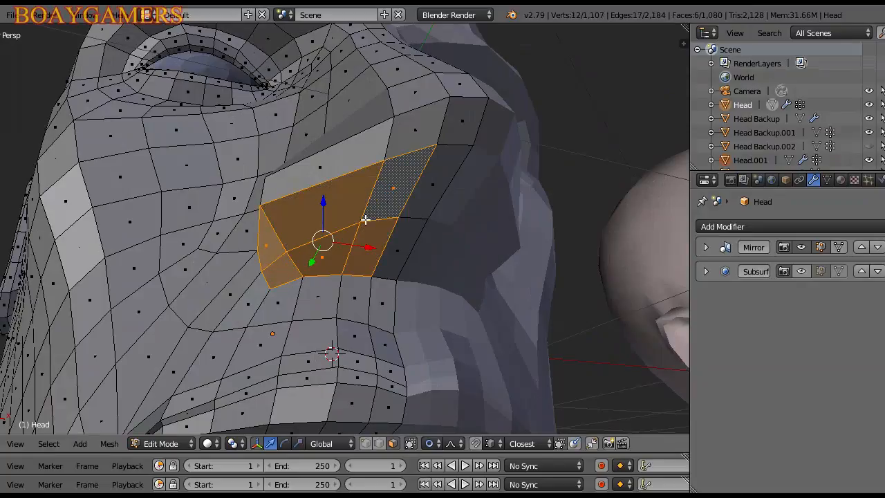
{"action": "key", "text": "e"}
{"action": "right_click", "coordinate": [361, 226]}
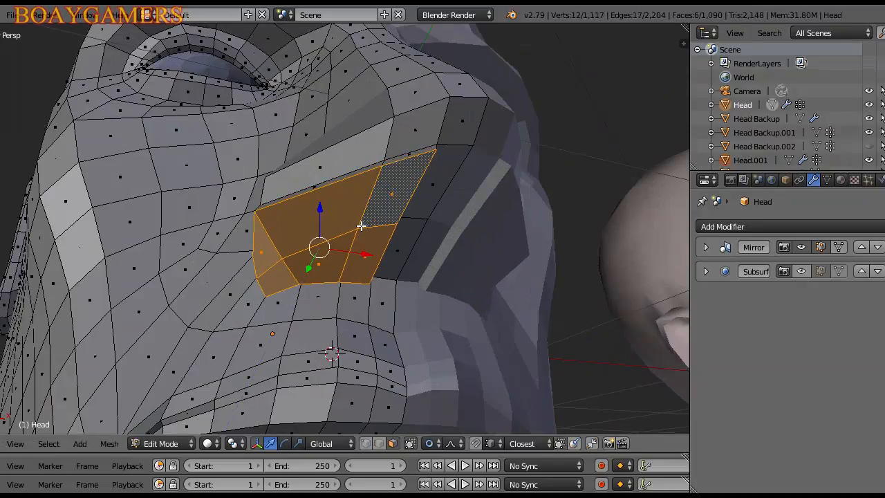
{"action": "key", "text": "i"}
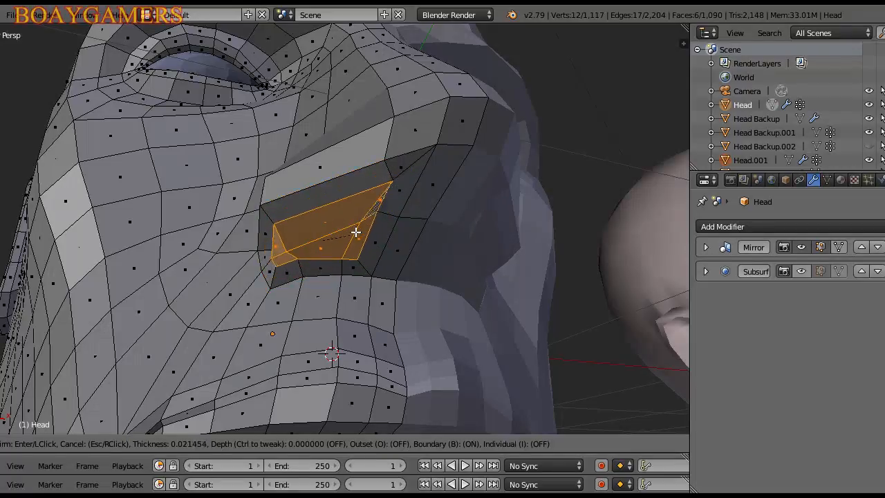